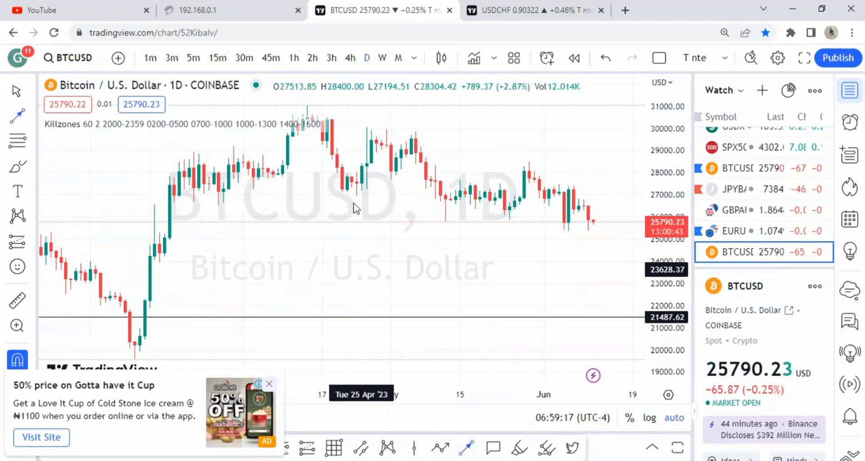
pyautogui.click(360, 201)
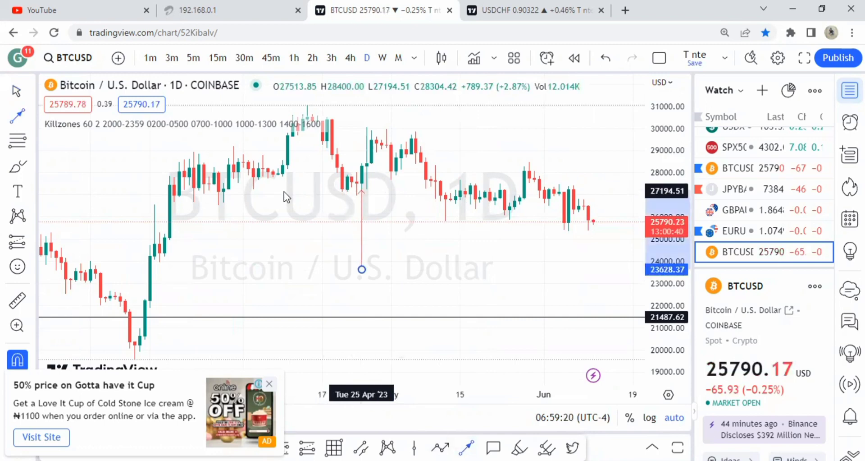
pyautogui.moveTo(438, 217); pyautogui.dragTo(459, 218)
pyautogui.moveTo(509, 175); pyautogui.dragTo(514, 172)
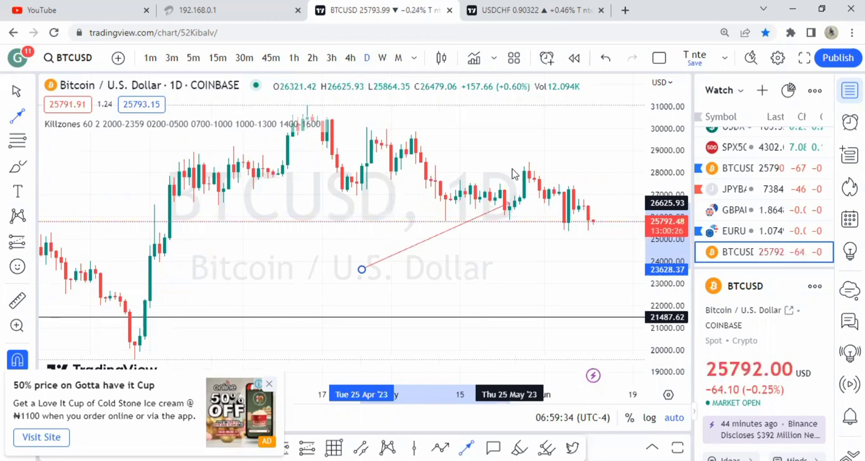
pyautogui.press('Delete')
# Step: Close the ad and draw a rectangle from 28 May '23 at 26870.13 to 18 June '23 at about 28461.72
pyautogui.scroll(3, 514, 174)
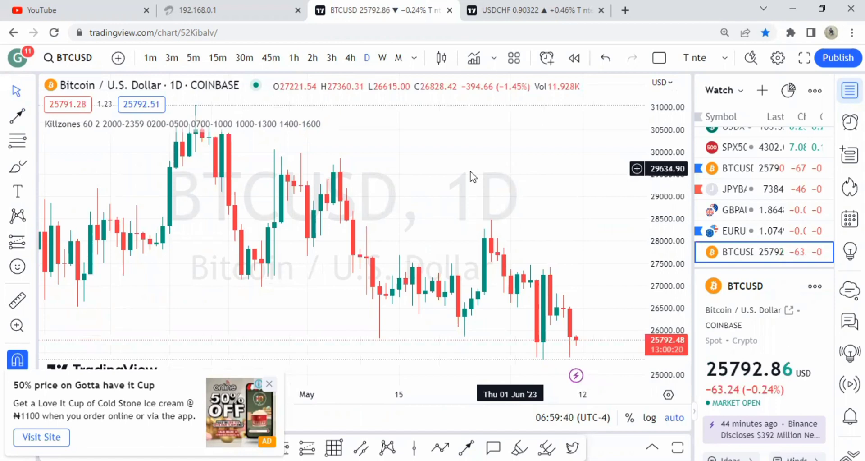
pyautogui.scroll(-3, 482, 212)
pyautogui.scroll(2, 295, 367)
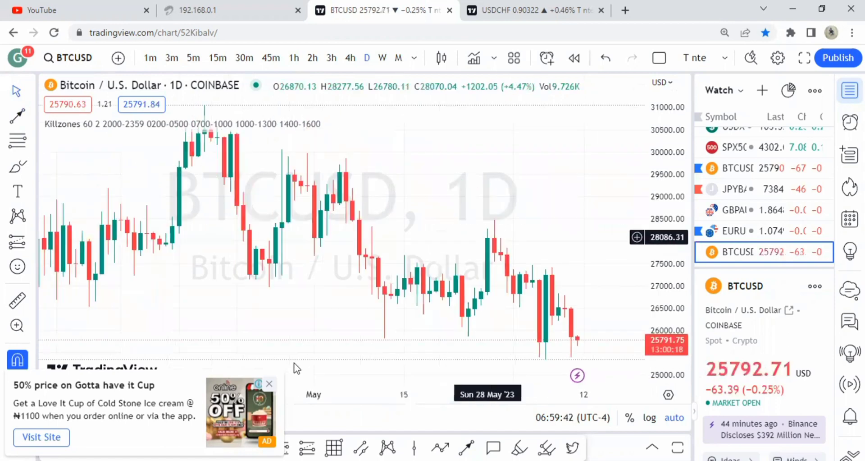
pyautogui.click(269, 383)
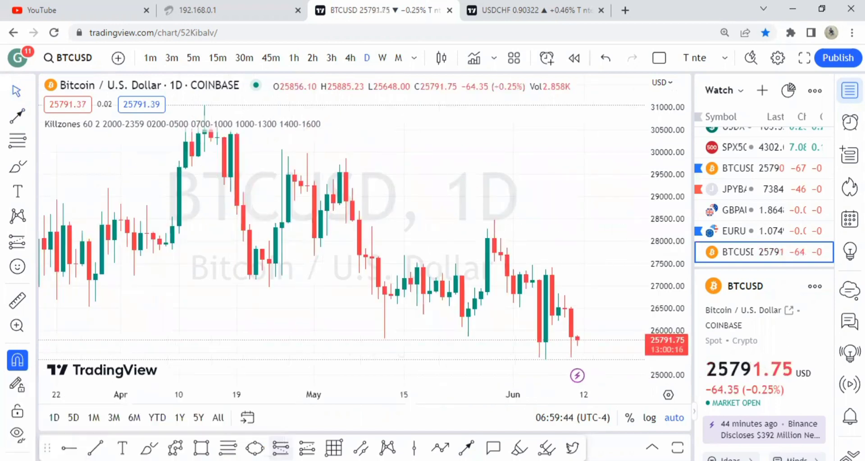
pyautogui.click(201, 447)
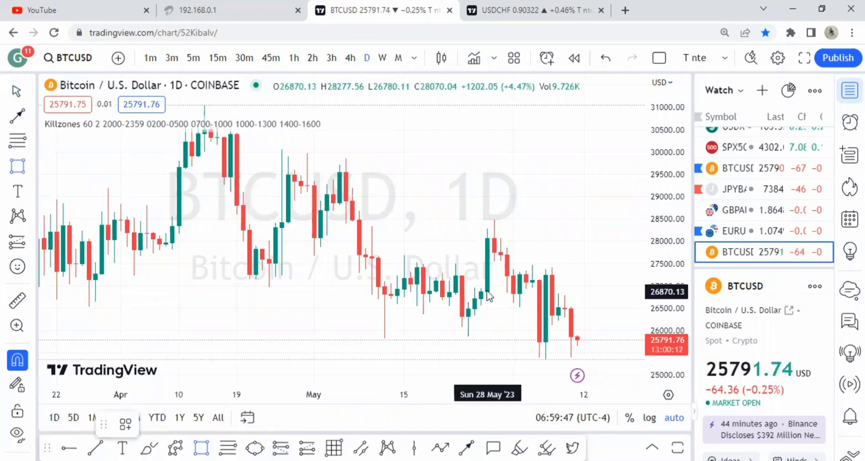
pyautogui.click(497, 262)
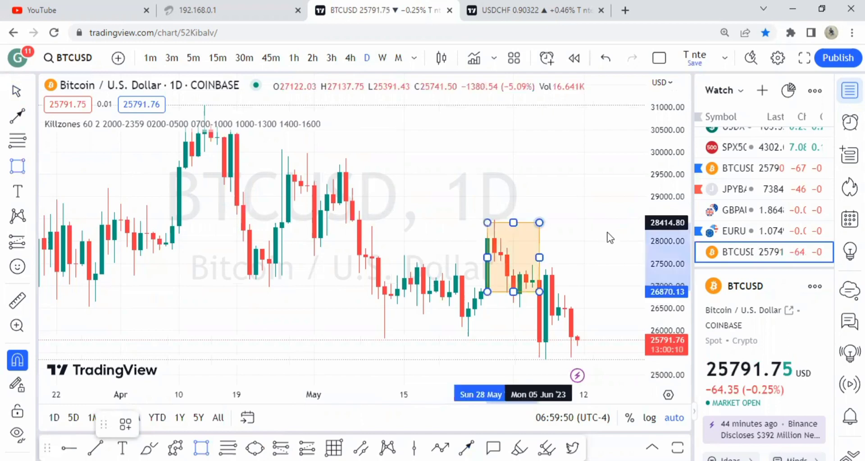
pyautogui.click(624, 222)
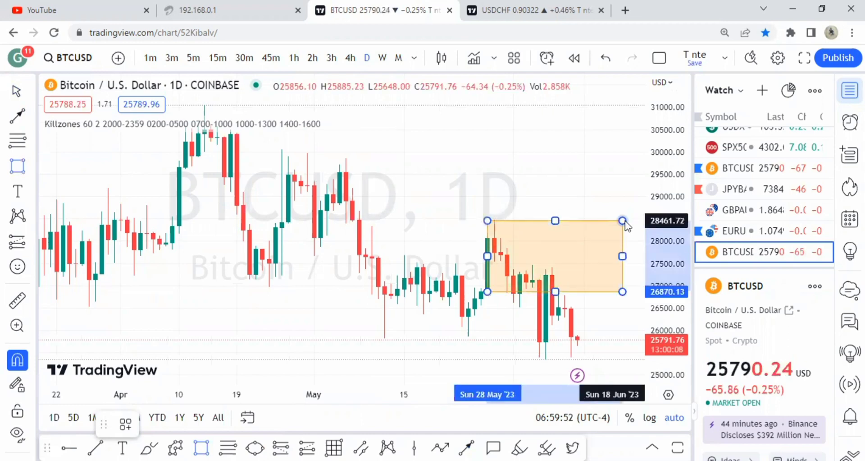
pyautogui.click(515, 174)
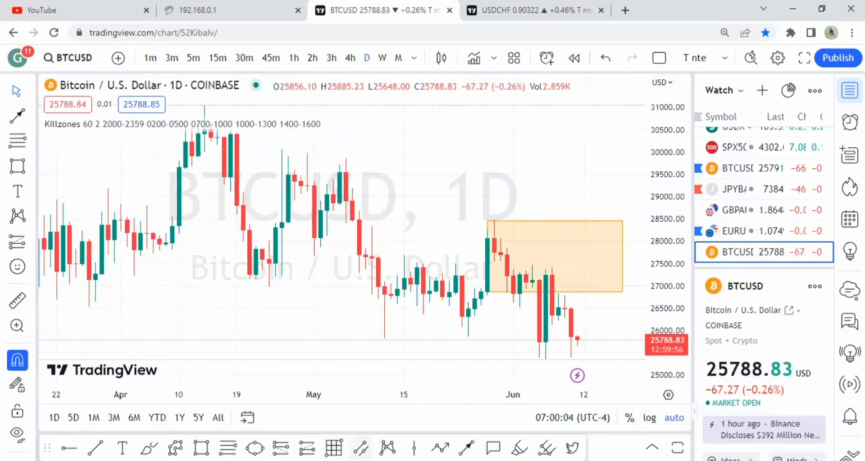
# Step: Place a short position at the 4 June '23 candle with entry at 26958.98 and stop at 28446.08
pyautogui.click(280, 448)
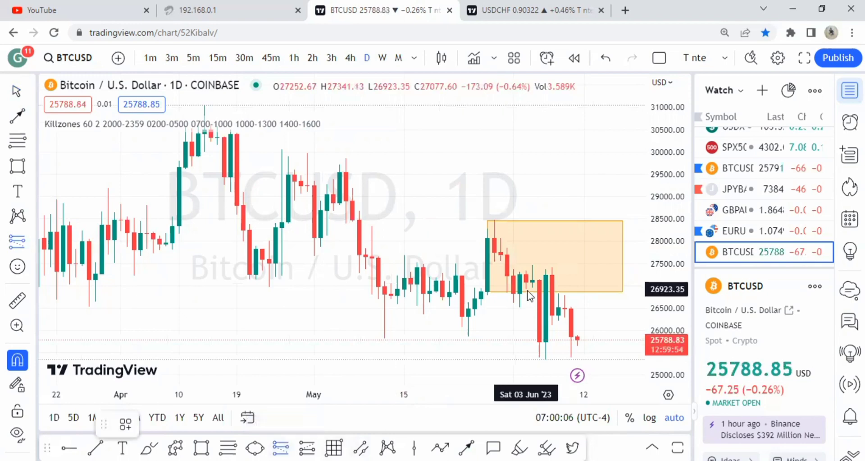
pyautogui.click(533, 291)
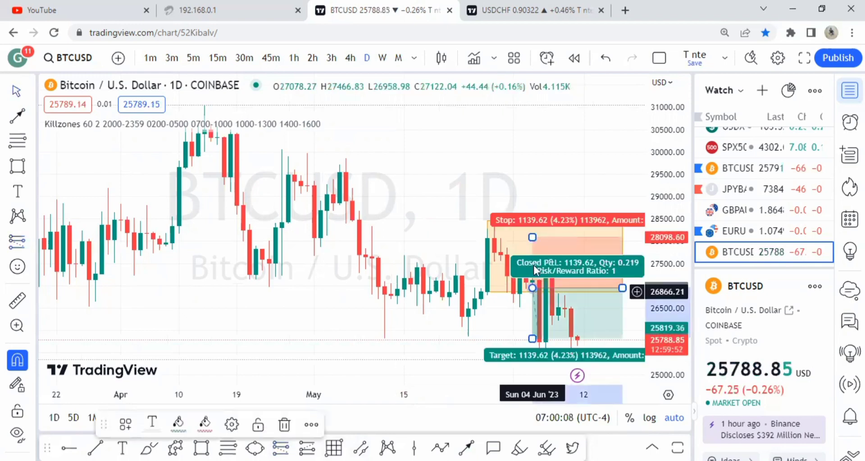
pyautogui.moveTo(533, 237); pyautogui.dragTo(527, 217)
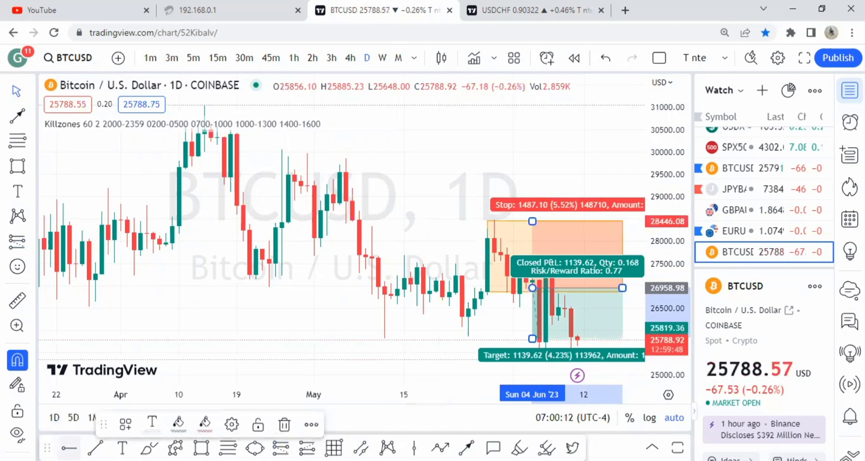
# Step: Draw a horizontal ray and anchor it at the 5 June '23 candle's low, 25391.43
pyautogui.click(69, 448)
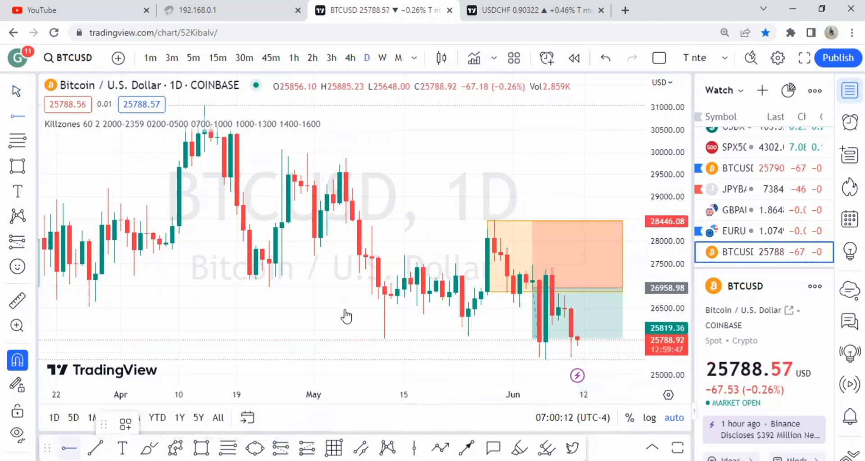
pyautogui.click(384, 338)
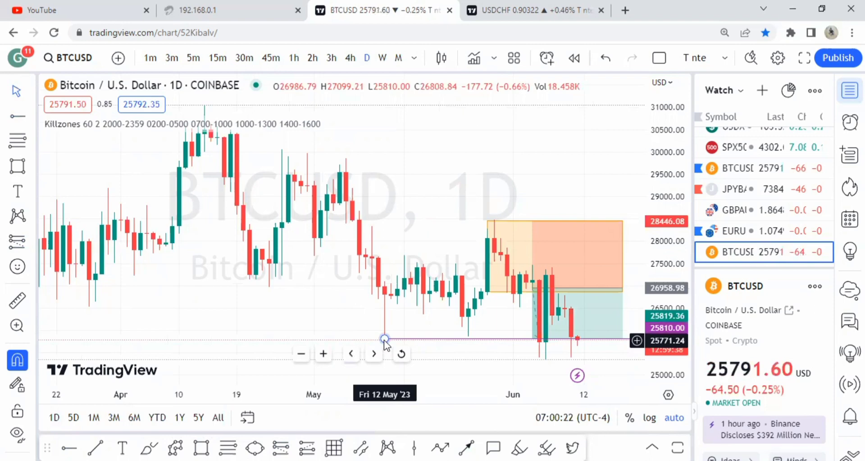
pyautogui.moveTo(385, 340); pyautogui.dragTo(537, 358)
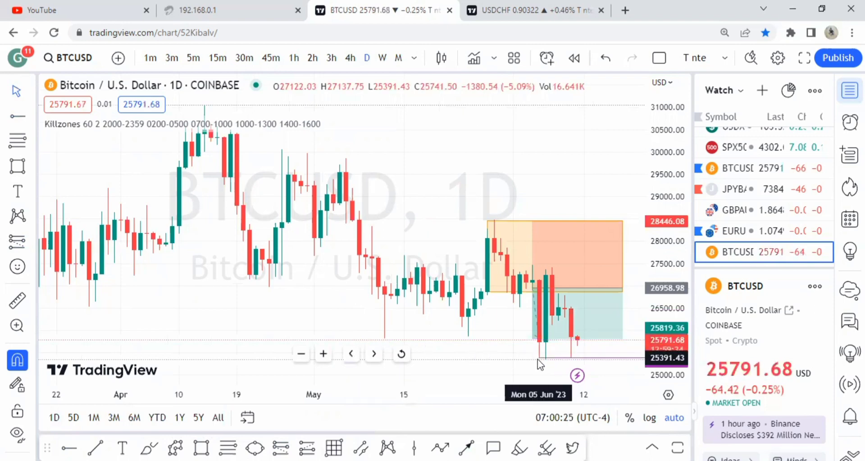
# Step: Lower the short position's target to 25380.18 and delete the position from the chart
pyautogui.click(537, 339)
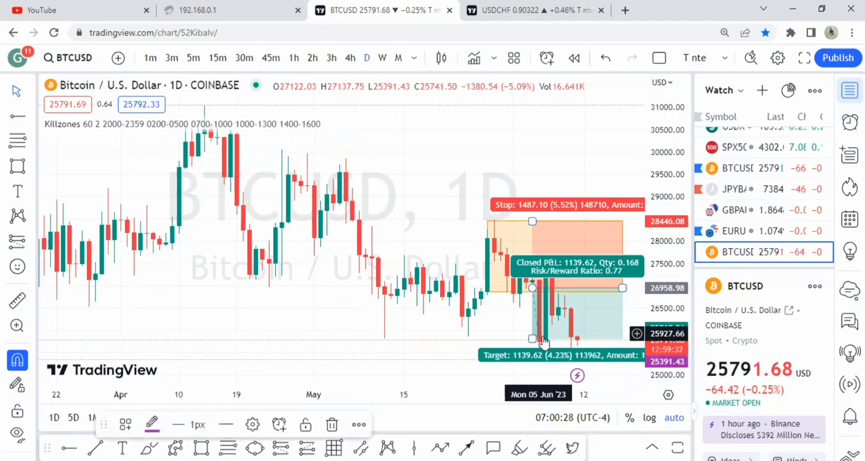
pyautogui.click(564, 357)
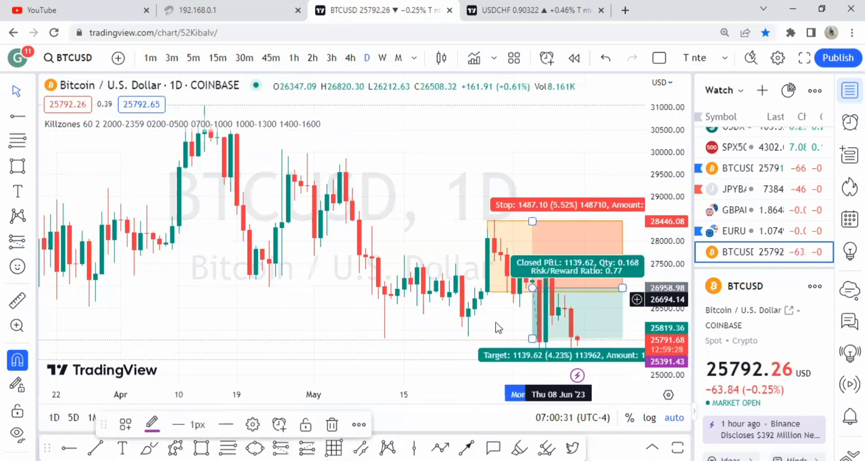
pyautogui.scroll(2, 496, 322)
pyautogui.moveTo(511, 337); pyautogui.dragTo(508, 354)
pyautogui.moveTo(505, 315); pyautogui.dragTo(505, 321)
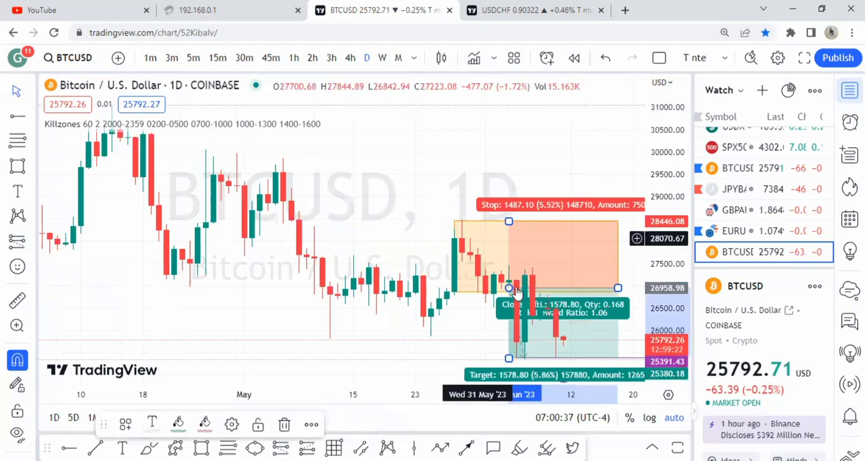
pyautogui.click(464, 296)
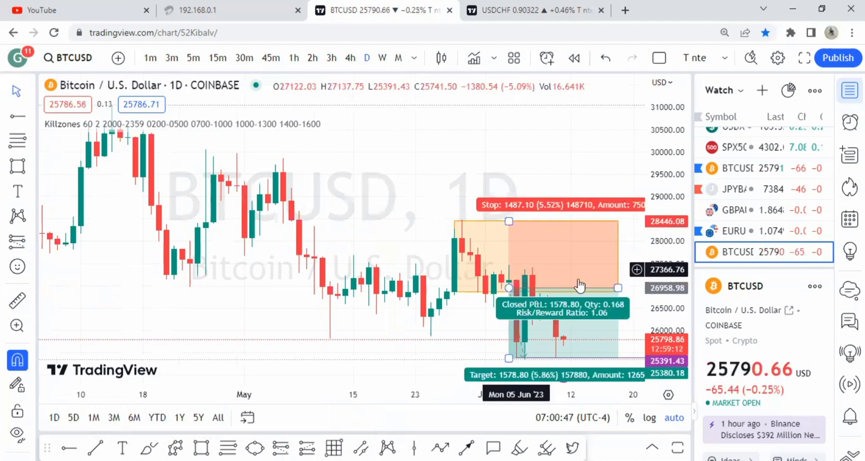
pyautogui.click(618, 291)
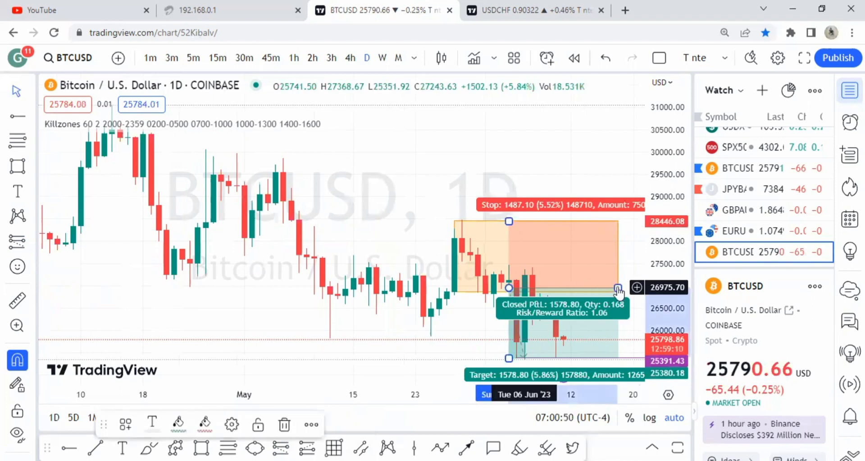
pyautogui.click(285, 425)
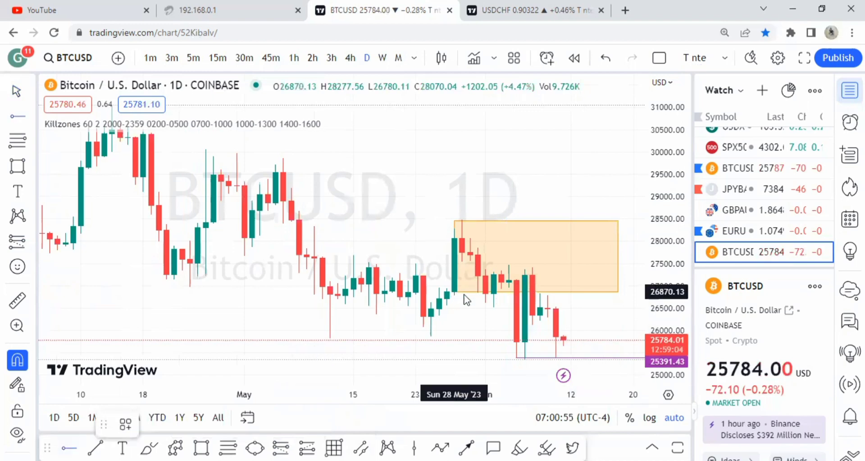
# Step: Draw a horizontal ray at 26870.13 from the 28 May '23 candle and a vertical line at 6 June '23
pyautogui.click(456, 291)
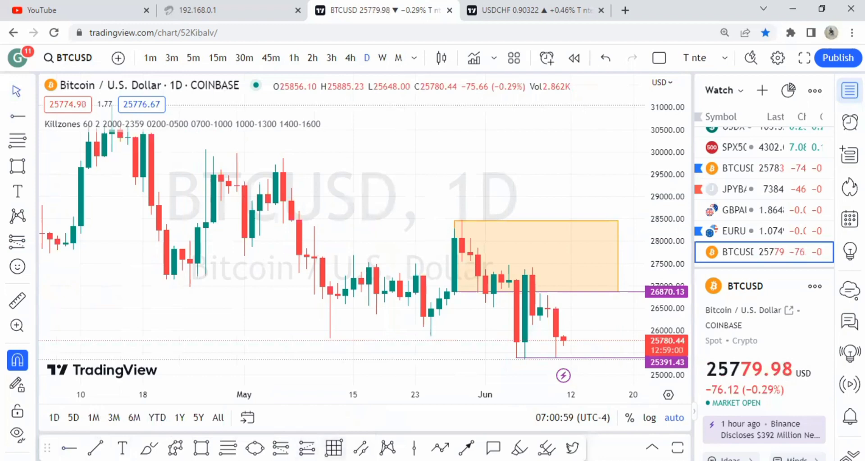
pyautogui.click(414, 448)
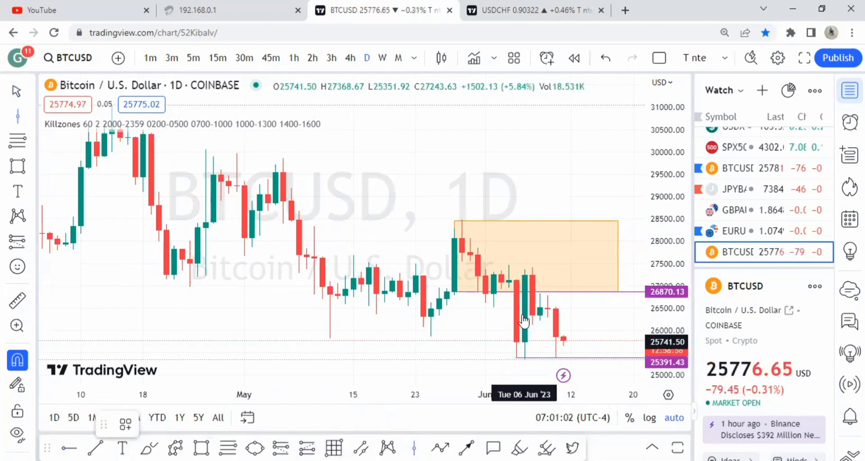
pyautogui.click(525, 288)
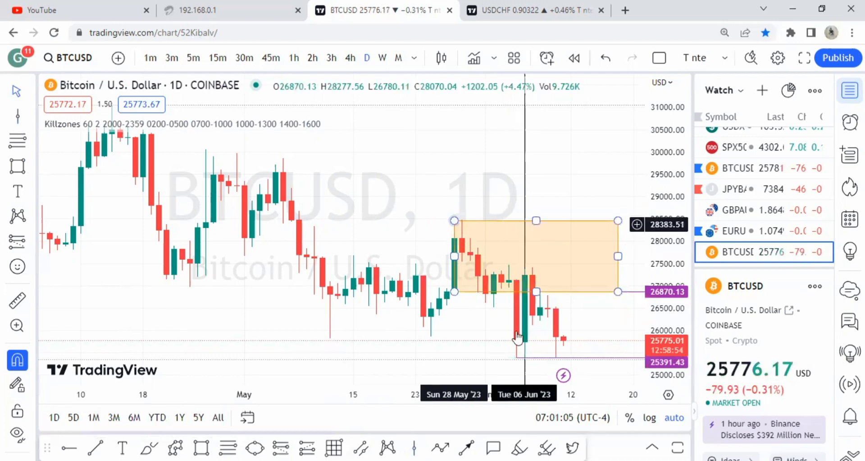
# Step: Draw a level trend line at 27678.73 from the 15 May '23 high across to the 28 May candle
pyautogui.click(95, 447)
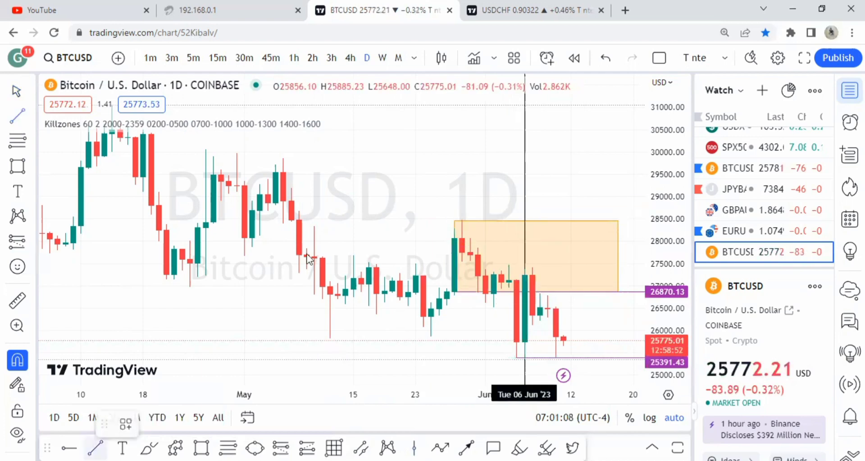
pyautogui.click(349, 253)
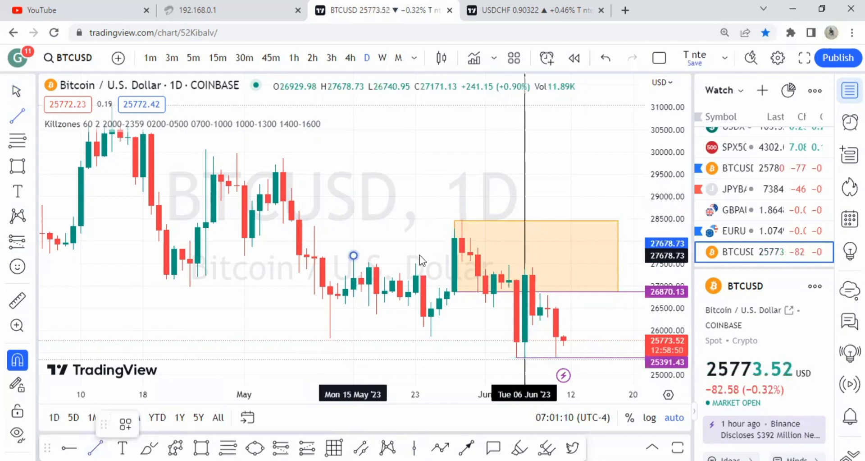
pyautogui.click(452, 257)
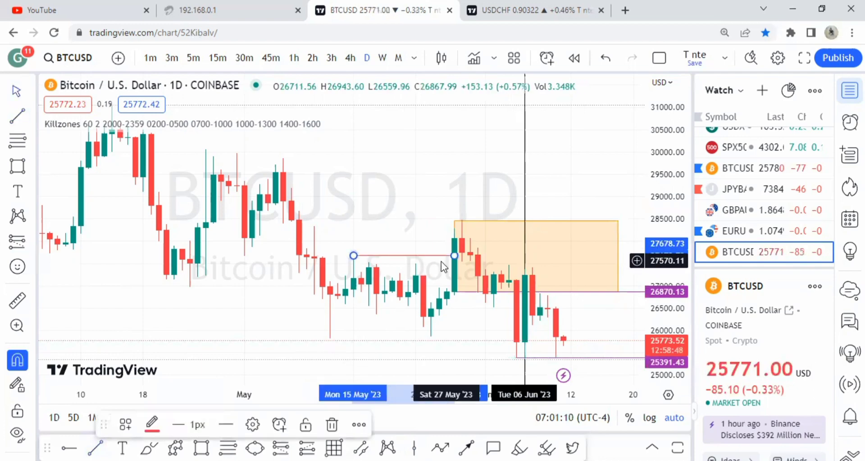
pyautogui.click(440, 261)
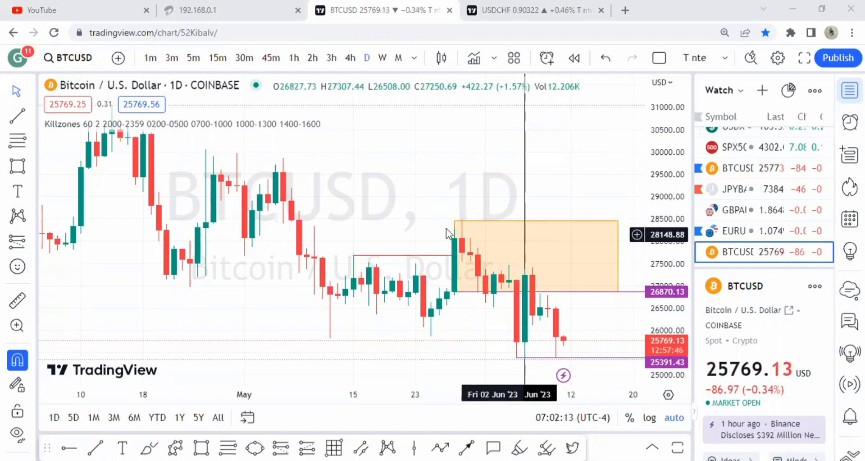
# Step: Switch the chart to the 30-minute timeframe and hide the Killzones indicator
pyautogui.click(247, 59)
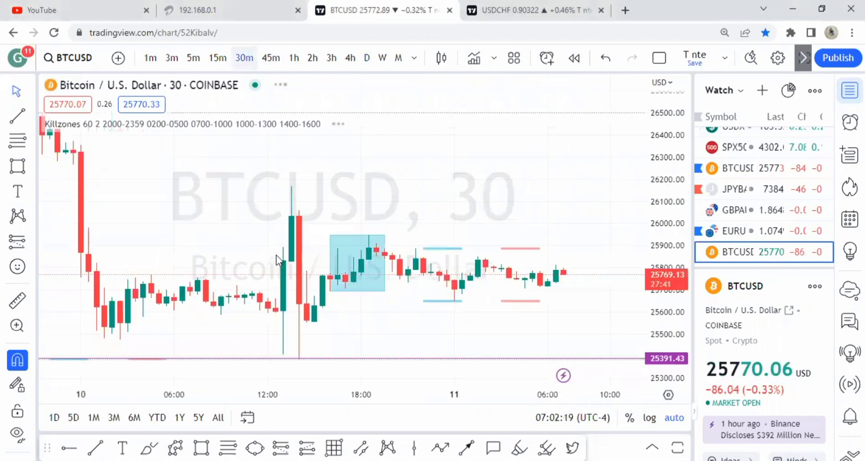
pyautogui.scroll(-2, 276, 255)
pyautogui.scroll(-2, 298, 212)
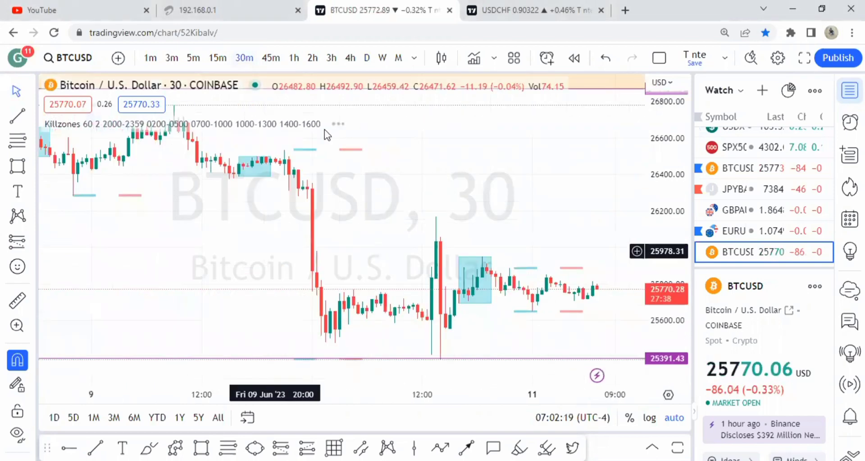
pyautogui.scroll(-2, 324, 120)
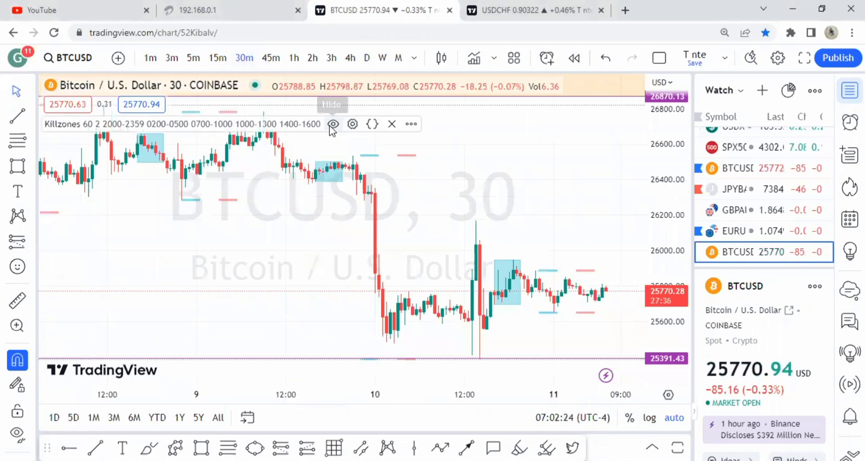
pyautogui.click(333, 124)
# Step: Examine the 30-minute price action around the 26870.13 and 25391.43 levels from 5 to 7 June '23
pyautogui.moveTo(379, 272); pyautogui.dragTo(569, 260)
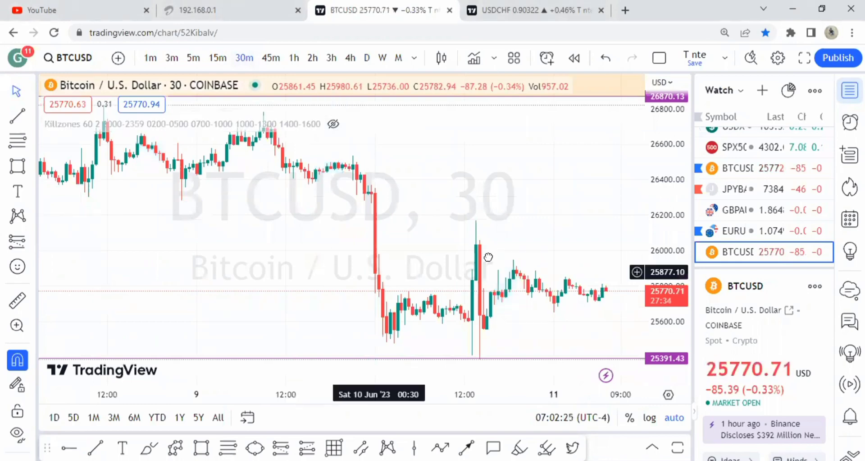
pyautogui.moveTo(222, 238); pyautogui.dragTo(599, 247)
pyautogui.hscroll(-10, 598, 247)
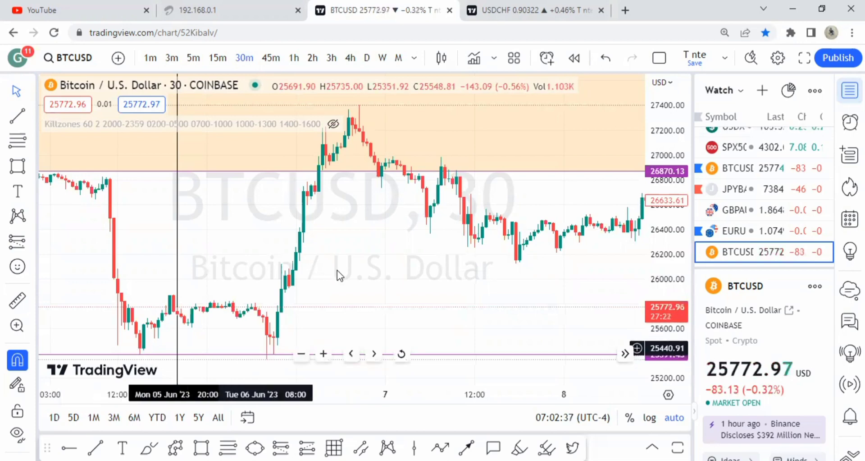
pyautogui.moveTo(437, 266); pyautogui.dragTo(519, 281)
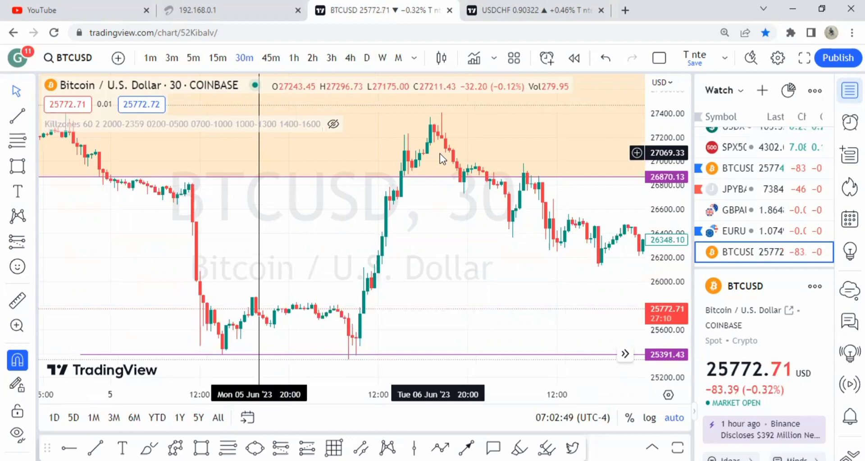
pyautogui.scroll(1, 352, 117)
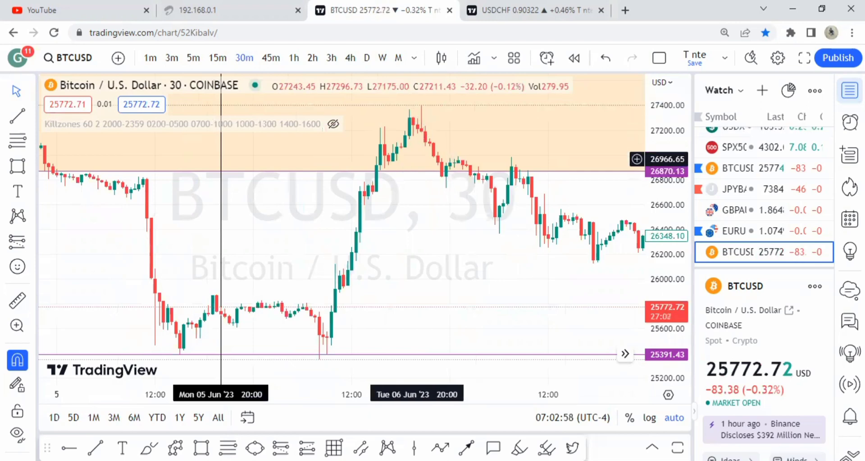
# Step: Draw a level arrow at 26889.13 from the 6 June '23 pullback low across to the candles that break beneath it
pyautogui.hotkey('alt', 't')
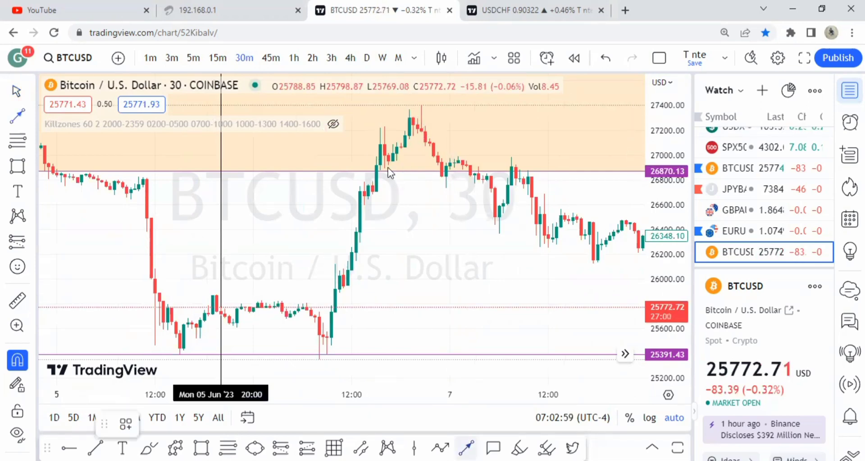
pyautogui.click(384, 163)
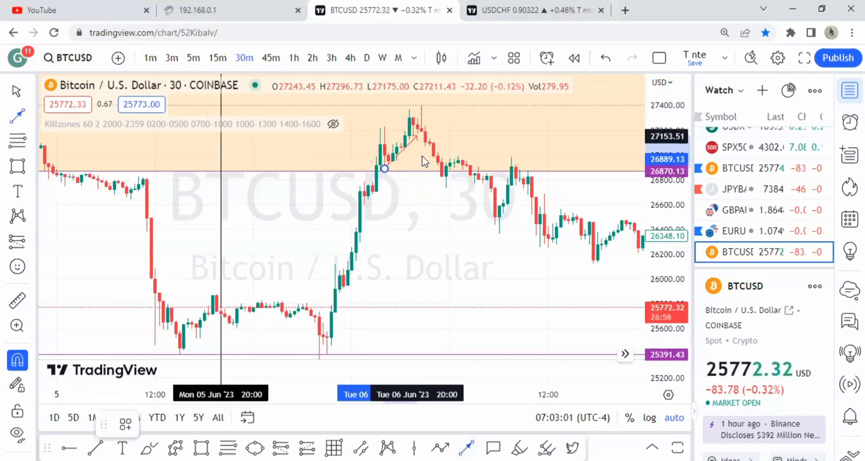
pyautogui.keyDown('shift'); pyautogui.click(437, 175); pyautogui.keyUp('shift')
# Step: Draw a rectangle from 26951.88 up to 27400.17, spanning 6 June '23 17:00 to 7 June '23 15:00
pyautogui.click(396, 159)
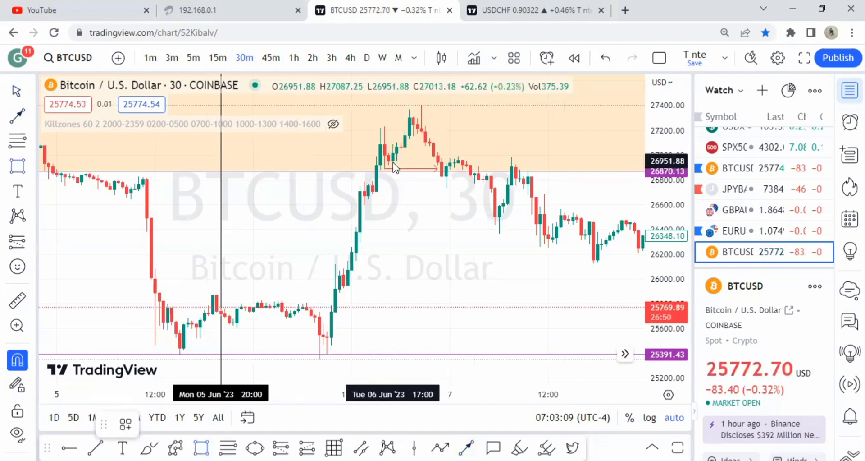
pyautogui.click(569, 141)
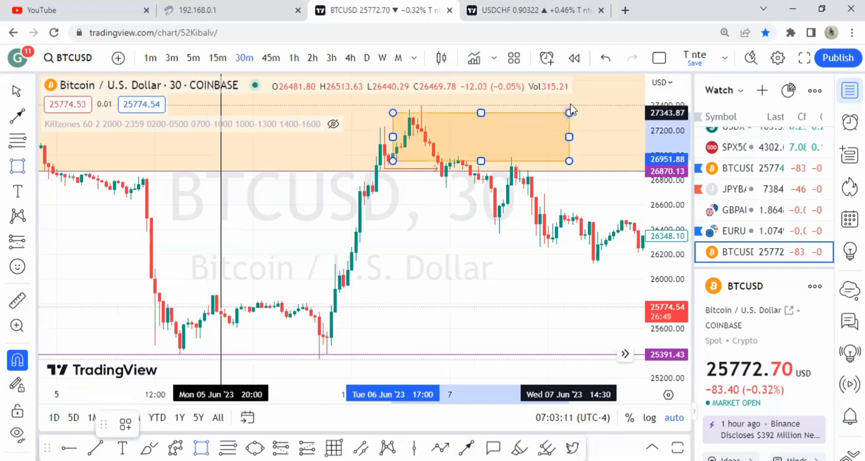
pyautogui.moveTo(569, 109); pyautogui.dragTo(573, 107)
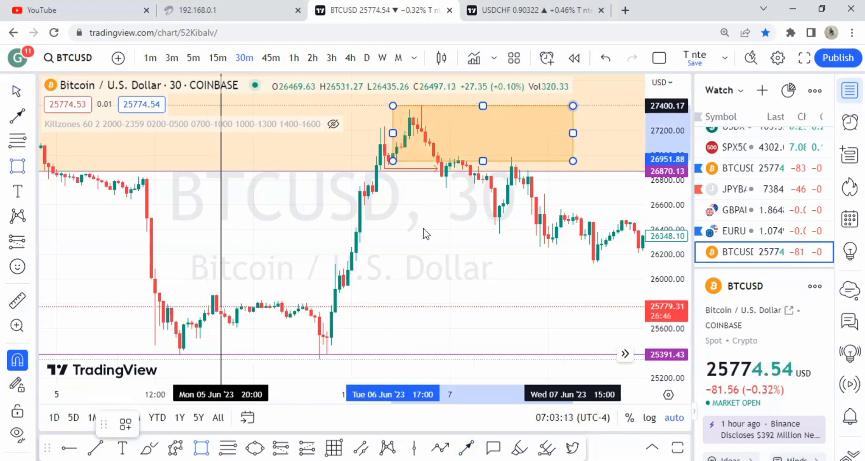
pyautogui.click(425, 232)
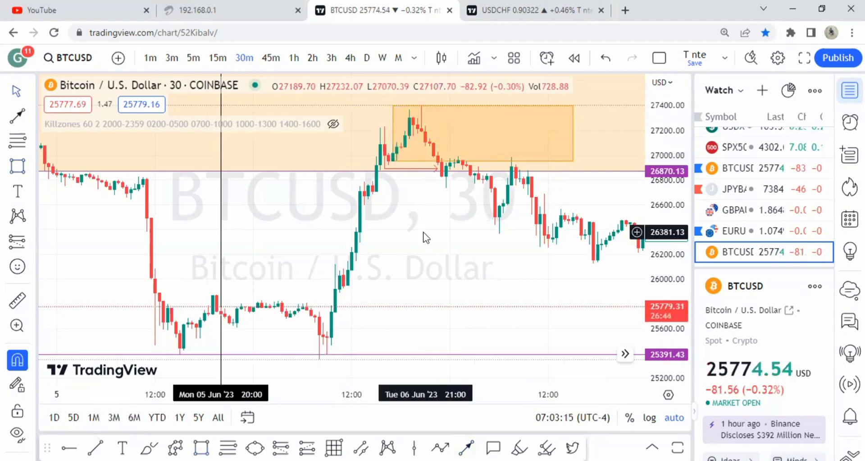
# Step: Lower the new rectangle's upper edge slightly so that it sits just beneath the 6 June swing high
pyautogui.click(397, 164)
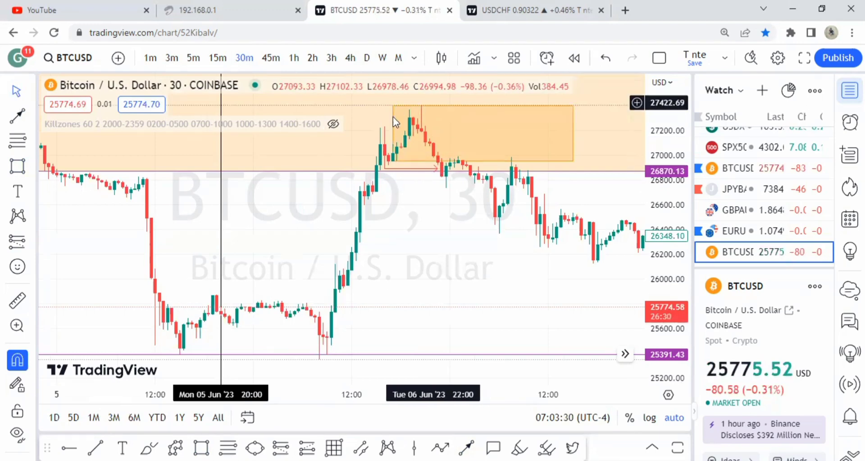
pyautogui.moveTo(392, 104)
pyautogui.mouseDown()
pyautogui.moveTo(385, 154)
pyautogui.moveTo(380, 149)
pyautogui.moveTo(411, 108)
pyautogui.moveTo(395, 108)
pyautogui.mouseUp()
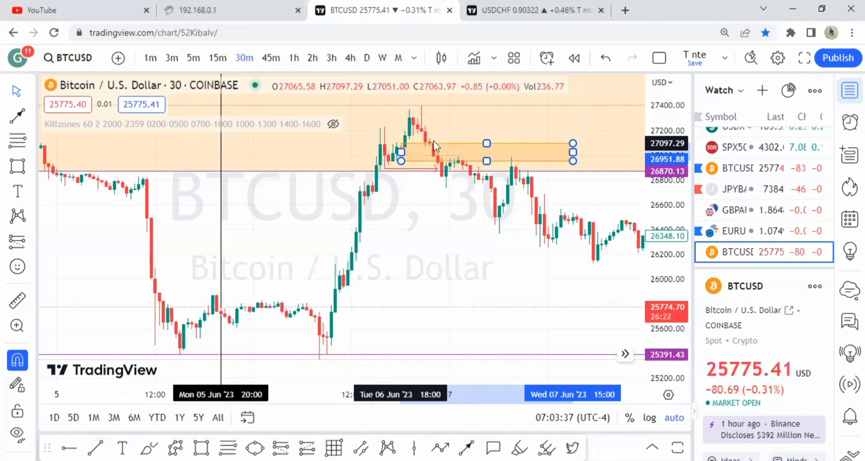
pyautogui.click(406, 214)
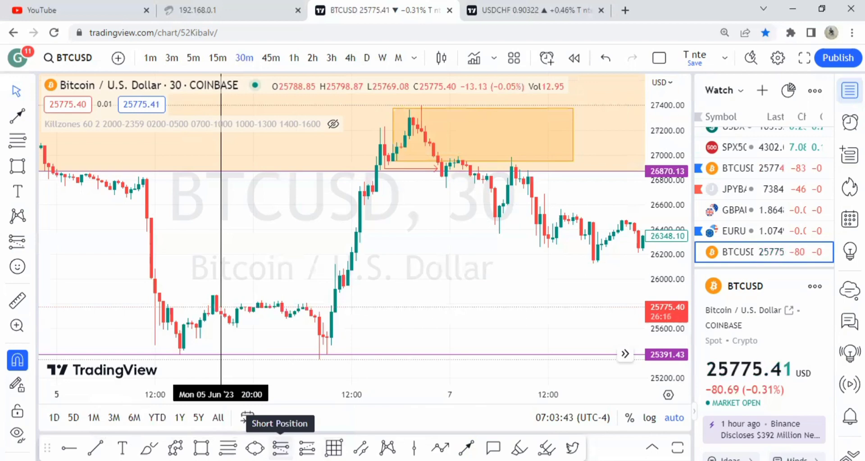
# Step: Place a short position with its entry at 26943.75 on 6 June '23 22:30 and its stop at about 27405.80
pyautogui.click(281, 448)
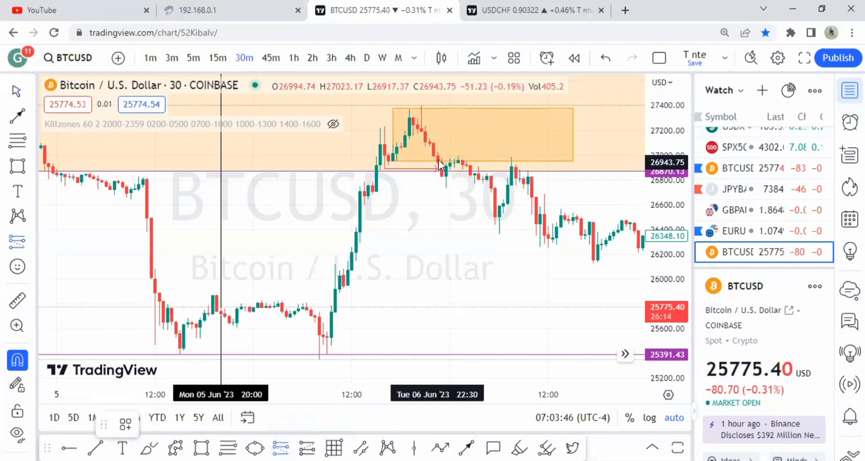
pyautogui.click(439, 163)
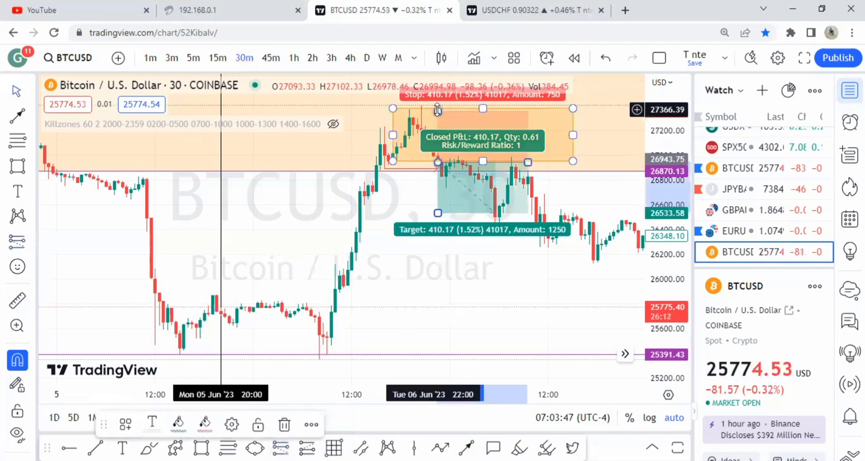
pyautogui.moveTo(438, 108); pyautogui.dragTo(440, 103)
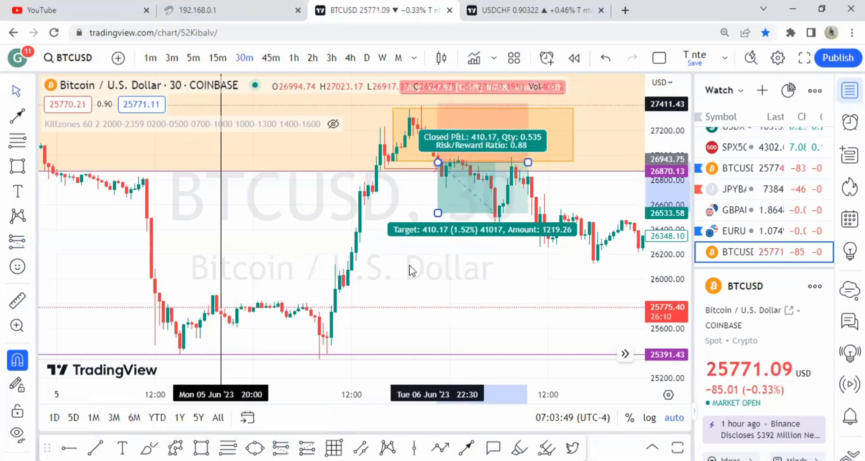
# Step: Set the short position's stop level to 27426.95, above the 6 June swing high
pyautogui.scroll(-1, 411, 270)
pyautogui.scroll(-1, 678, 252)
pyautogui.moveTo(681, 229); pyautogui.dragTo(679, 285)
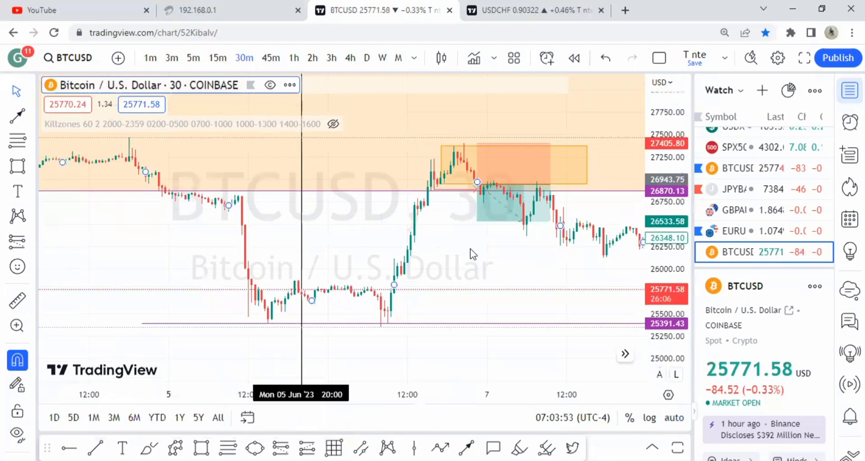
pyautogui.scroll(-1, 469, 247)
pyautogui.scroll(-1, 332, 315)
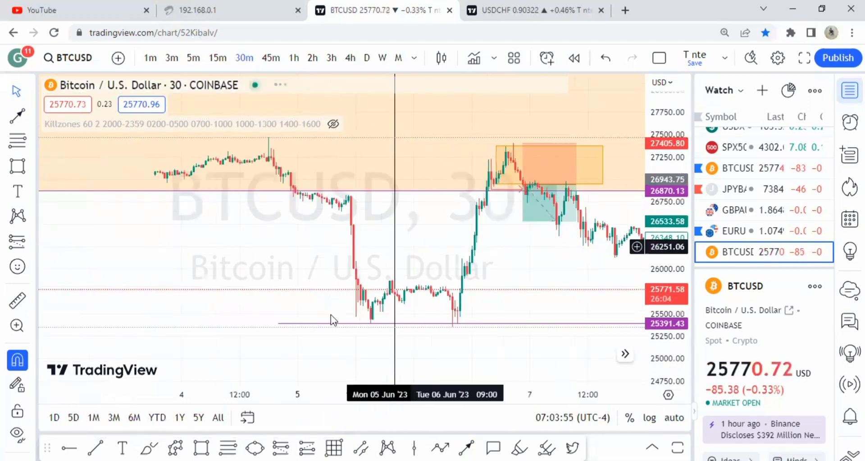
pyautogui.moveTo(255, 354); pyautogui.dragTo(240, 355)
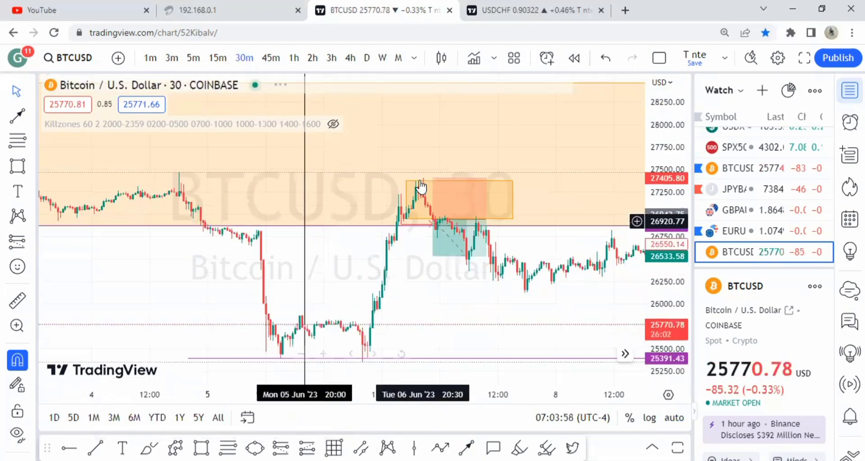
pyautogui.moveTo(433, 178); pyautogui.dragTo(434, 71)
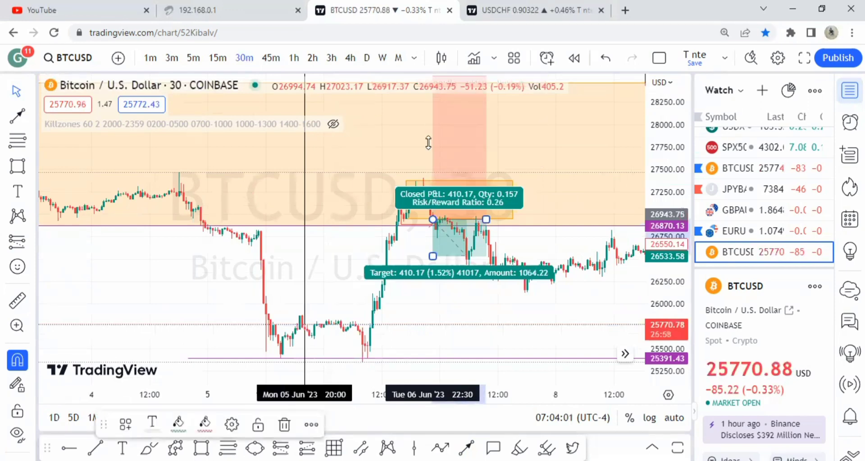
pyautogui.moveTo(434, 160); pyautogui.dragTo(457, 175)
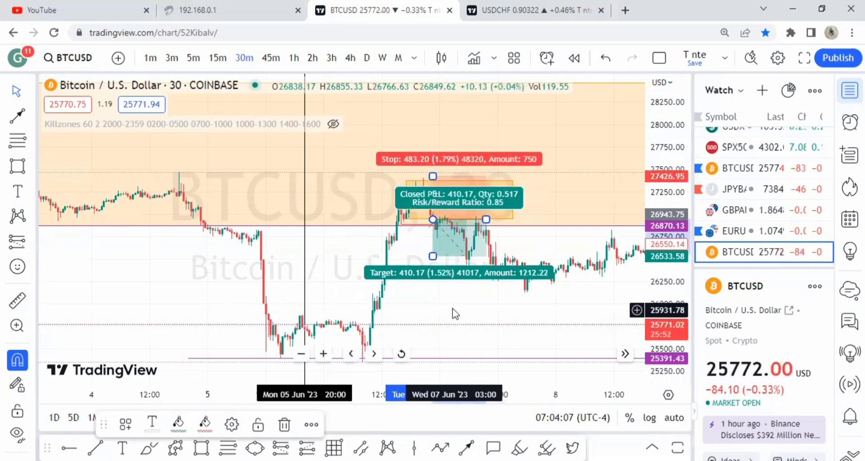
# Step: Set the short position's target to 25394.46, just above the 25391.43 level
pyautogui.scroll(2, 314, 360)
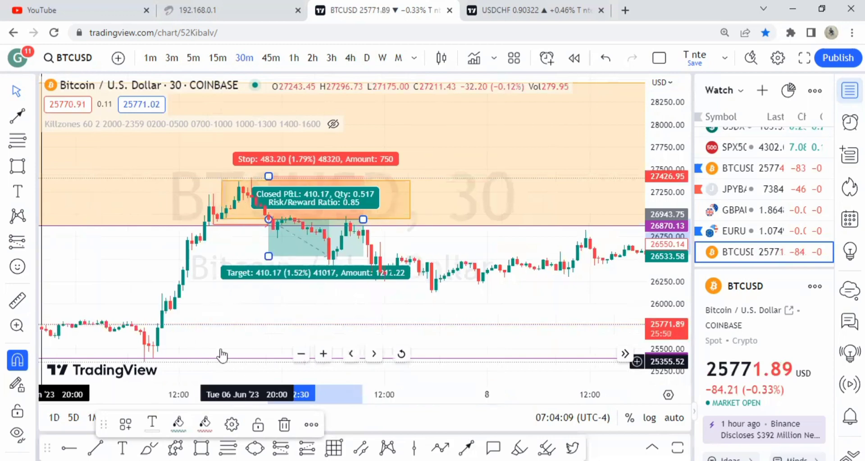
pyautogui.moveTo(245, 360); pyautogui.dragTo(328, 283)
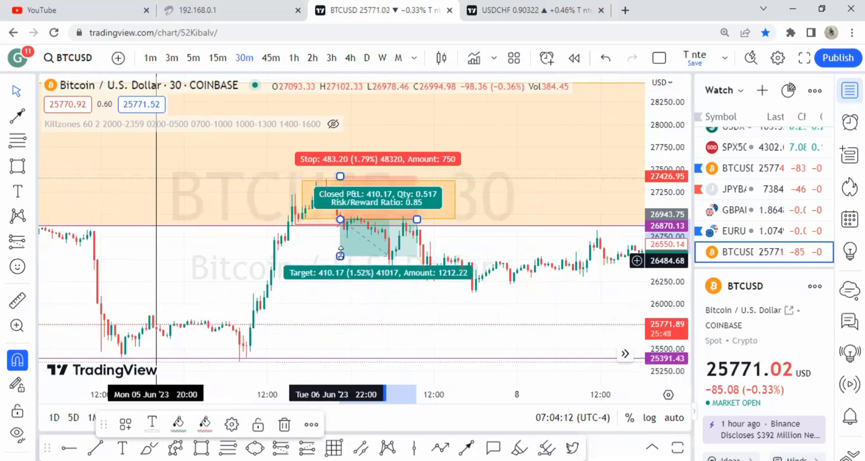
pyautogui.moveTo(340, 254); pyautogui.dragTo(320, 358)
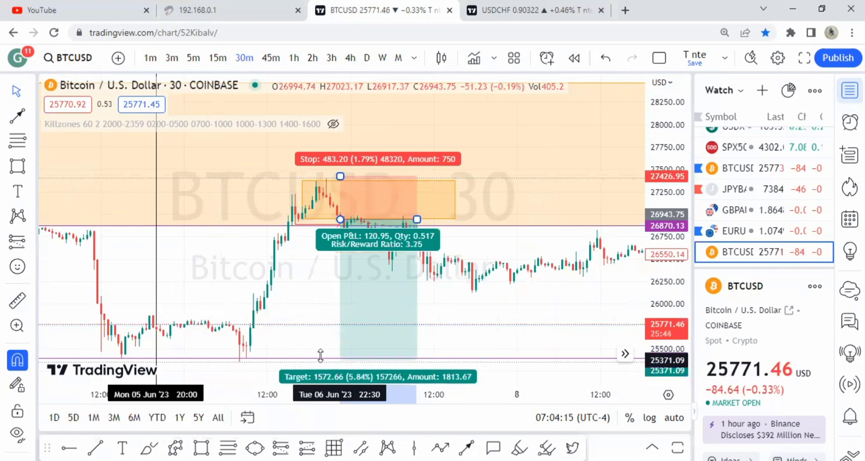
pyautogui.click(313, 277)
pyautogui.click(338, 176)
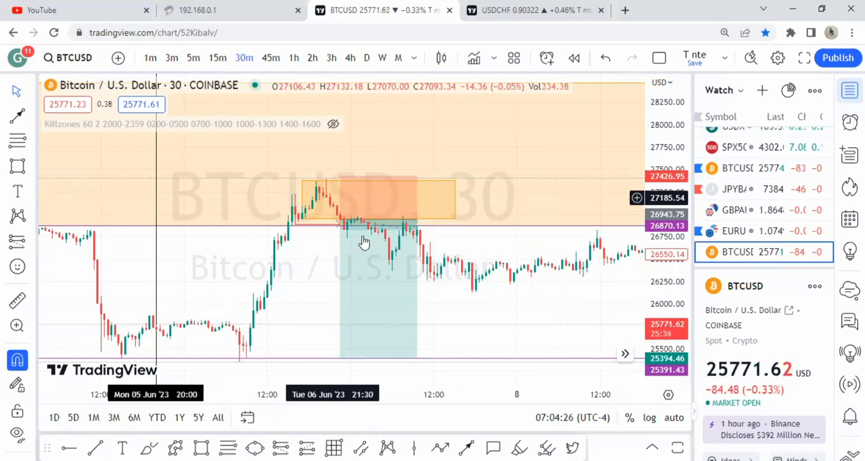
pyautogui.click(345, 203)
pyautogui.click(536, 301)
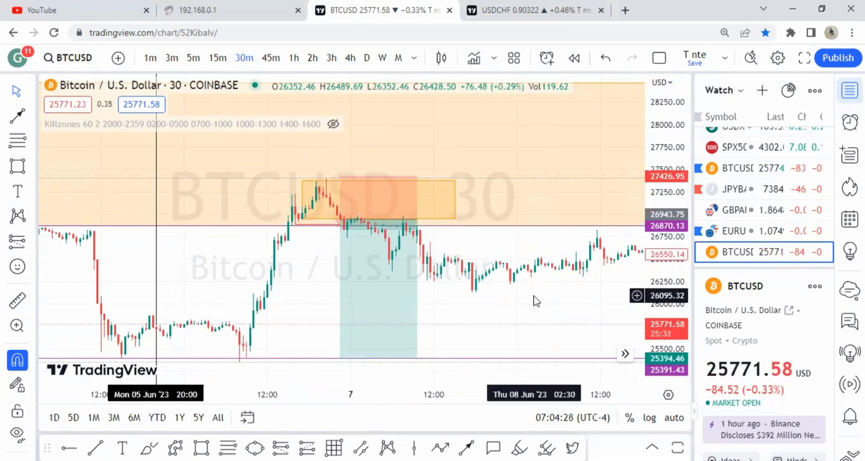
# Step: Extend the short position's end time just past the 10 June '23 candle that reaches its target
pyautogui.moveTo(484, 287); pyautogui.dragTo(235, 269)
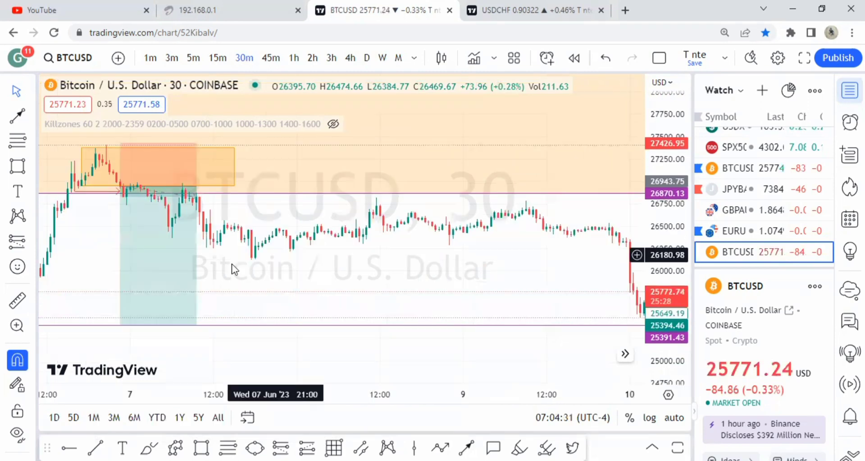
pyautogui.click(184, 328)
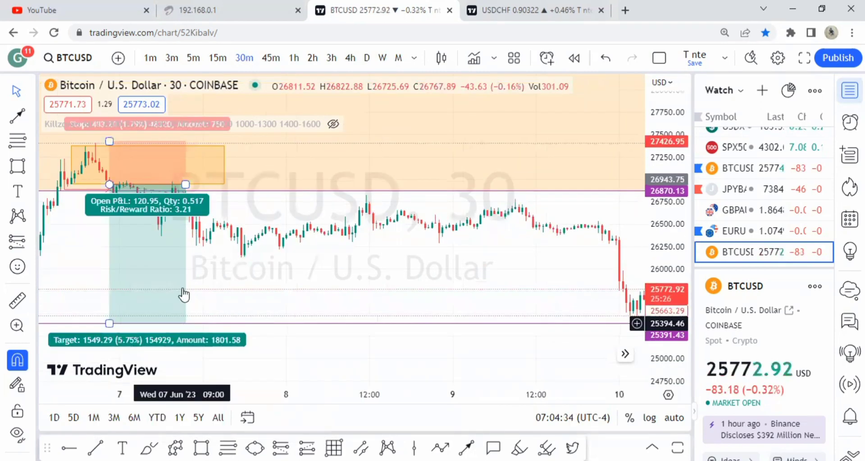
pyautogui.click(182, 200)
pyautogui.moveTo(186, 184)
pyautogui.mouseDown()
pyautogui.moveTo(253, 187)
pyautogui.moveTo(475, 166)
pyautogui.moveTo(637, 183)
pyautogui.mouseUp()
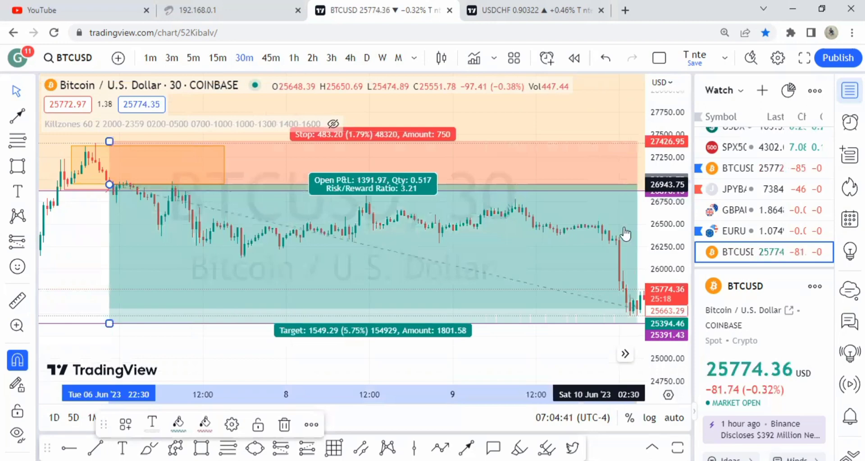
pyautogui.moveTo(508, 115); pyautogui.dragTo(429, 118)
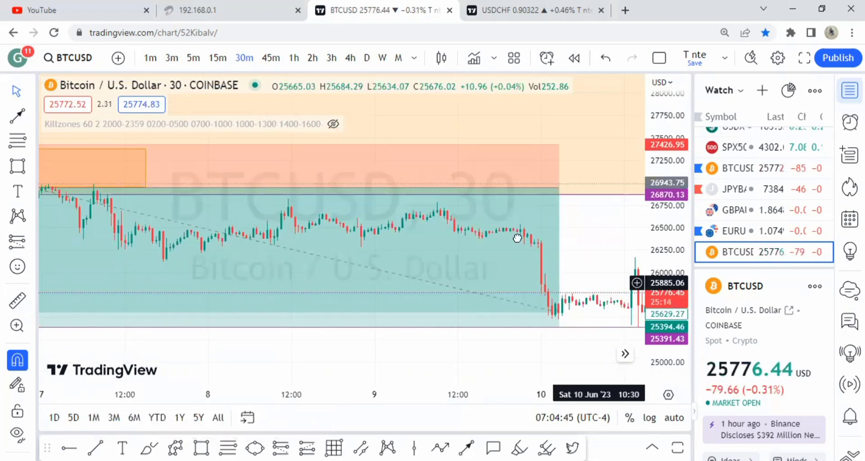
pyautogui.moveTo(572, 308); pyautogui.dragTo(516, 315)
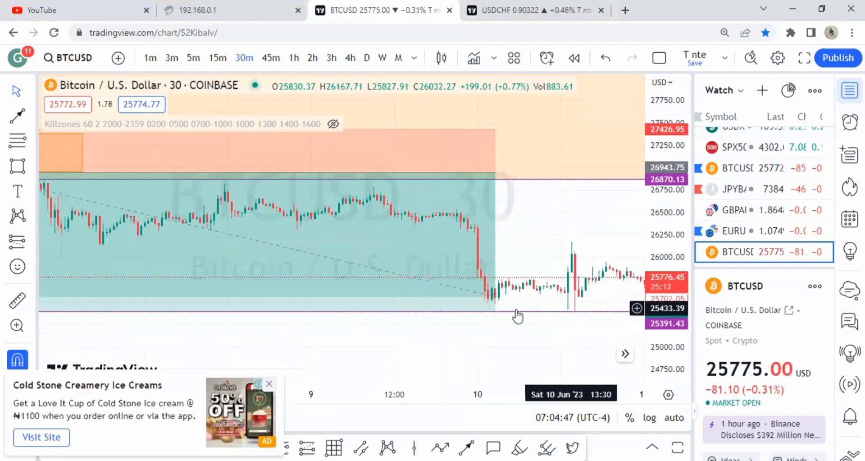
pyautogui.click(493, 315)
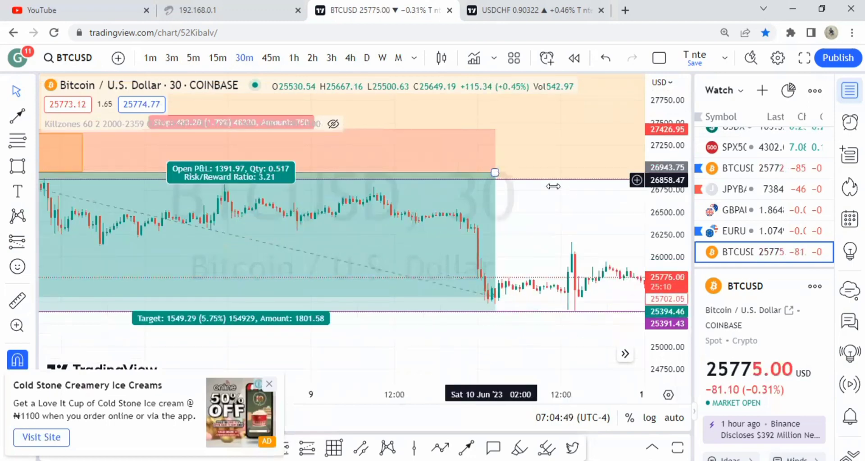
pyautogui.moveTo(582, 196); pyautogui.dragTo(591, 216)
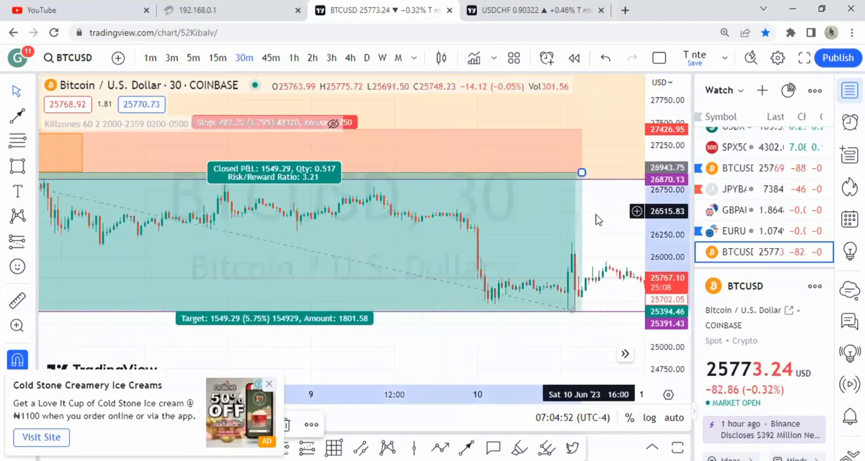
pyautogui.click(594, 221)
# Step: Measure the price move and duration from the short entry at 26943.75 to the 10 June '23 candles near the target
pyautogui.scroll(-3, 314, 219)
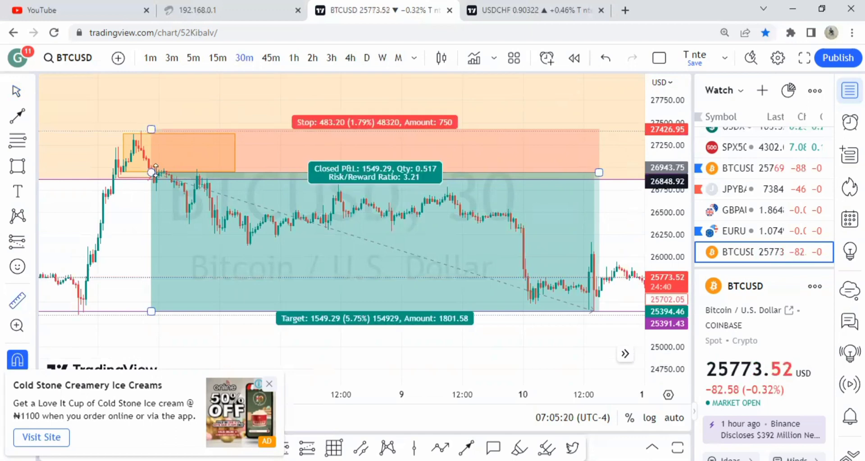
pyautogui.click(152, 173)
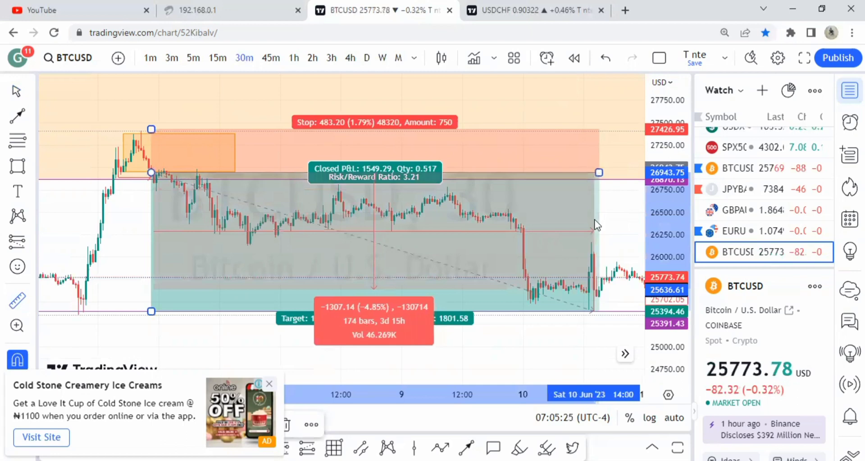
pyautogui.click(590, 276)
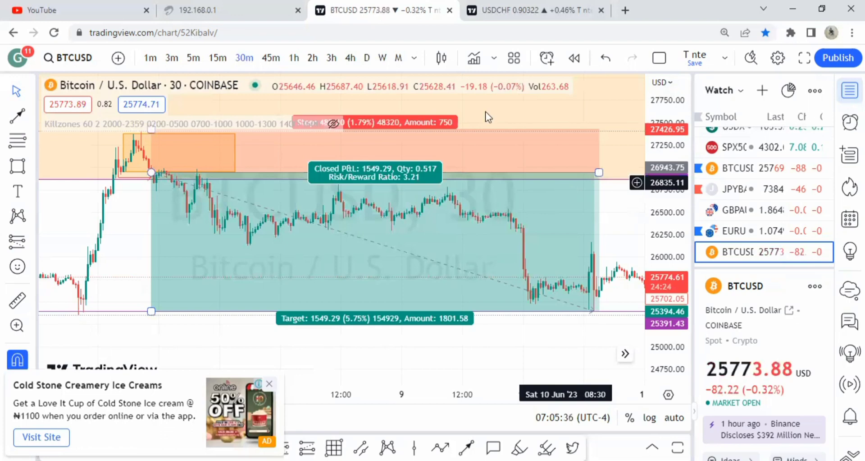
# Step: Switch to the USDCHF chart and set it to the weekly timeframe
pyautogui.hotkey('ctrl', 'Tab')
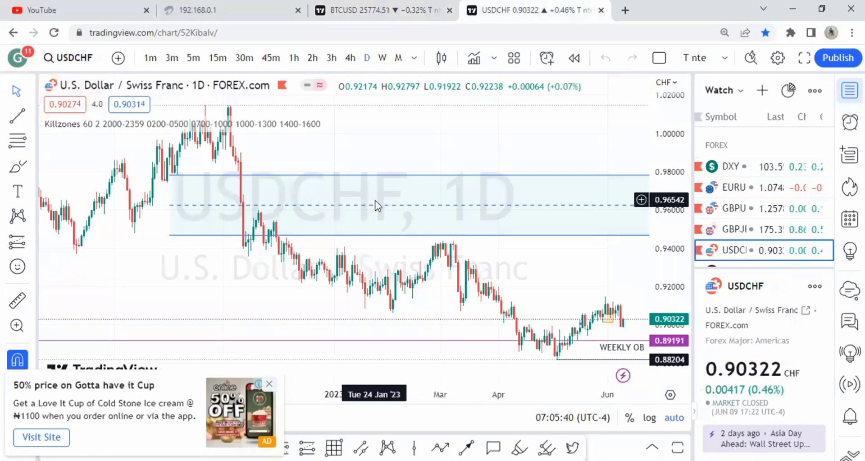
pyautogui.scroll(3, 375, 200)
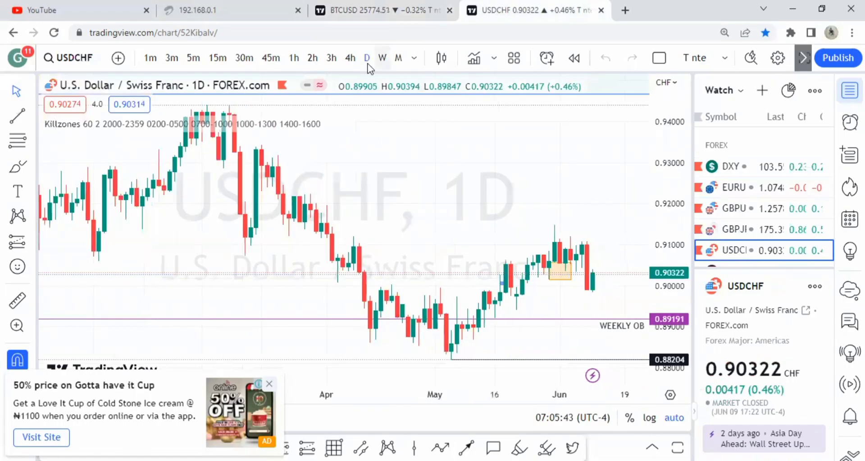
pyautogui.click(383, 57)
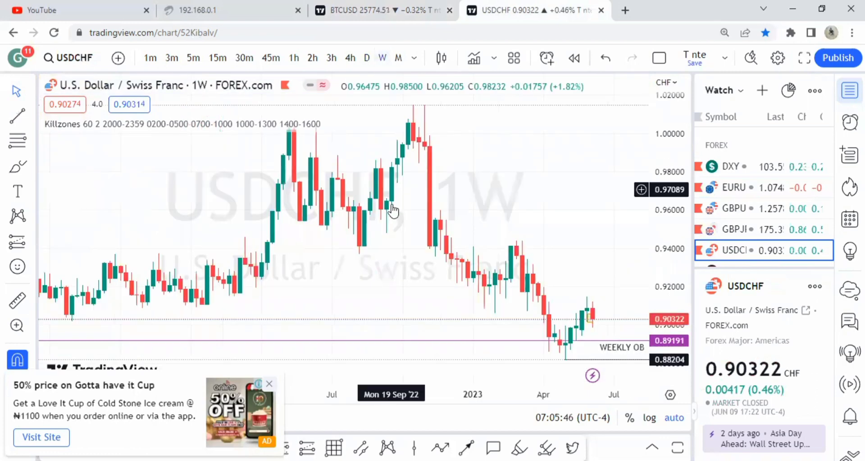
# Step: Review the weekly order block at 0.89191 and switch the USDCHF chart to the daily timeframe
pyautogui.scroll(-2, 391, 204)
pyautogui.scroll(-1, 158, 328)
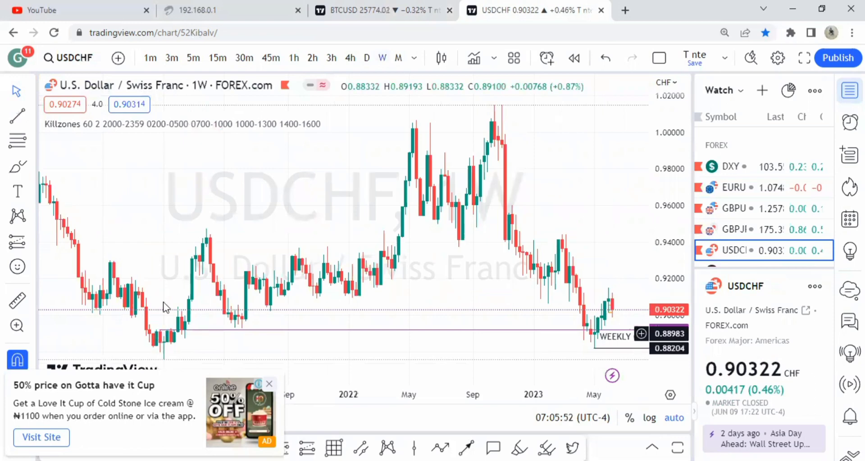
pyautogui.scroll(1, 107, 334)
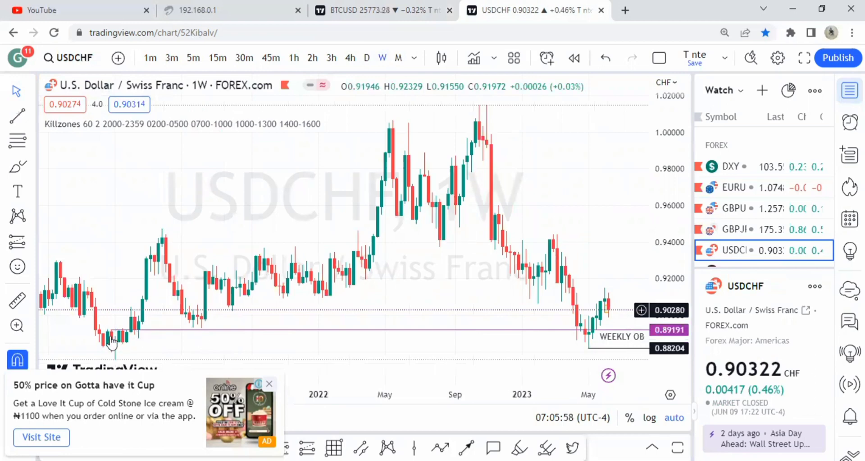
pyautogui.click(367, 61)
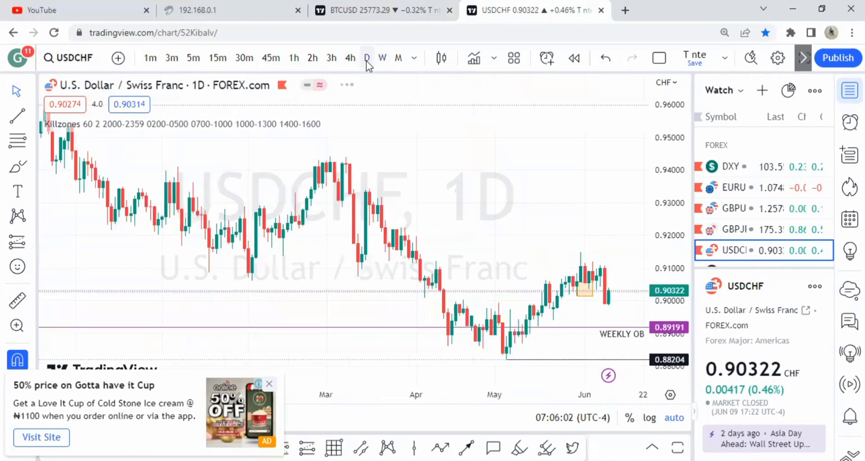
# Step: Delete the orange rectangle below the late-May and early-June '23 daily candles
pyautogui.scroll(2, 255, 351)
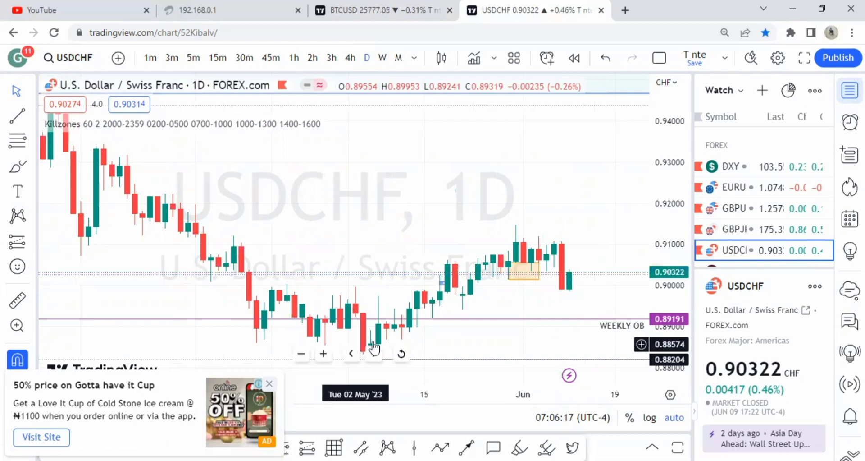
pyautogui.scroll(3, 487, 207)
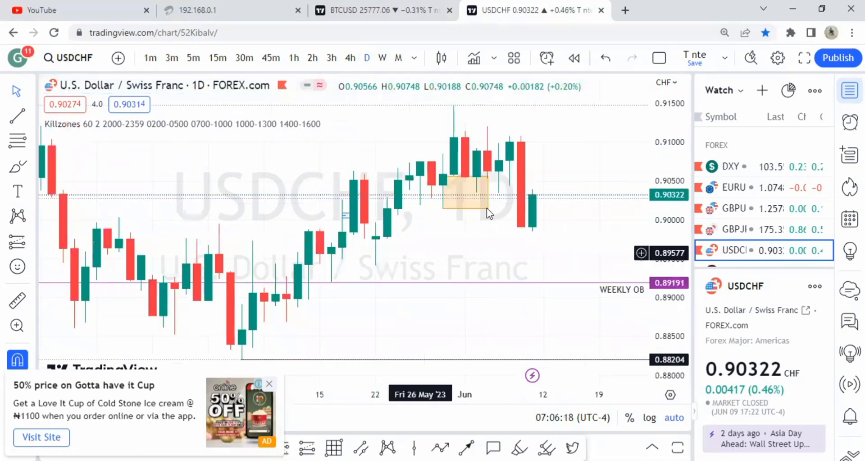
pyautogui.click(487, 207)
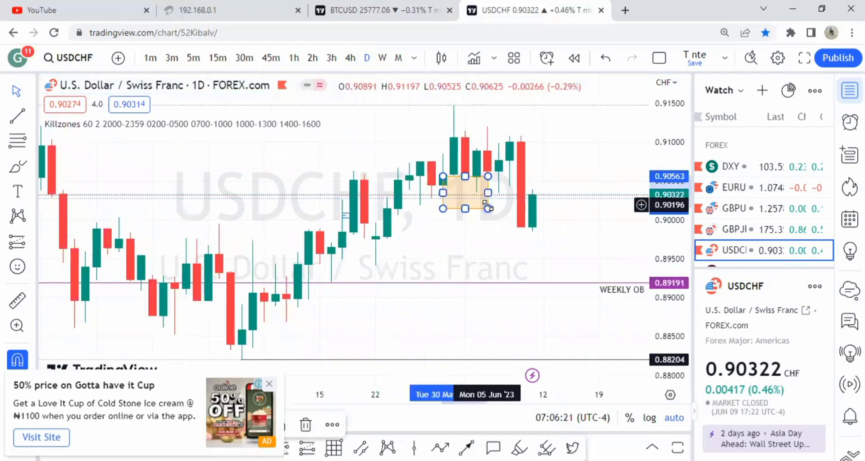
pyautogui.press('Delete')
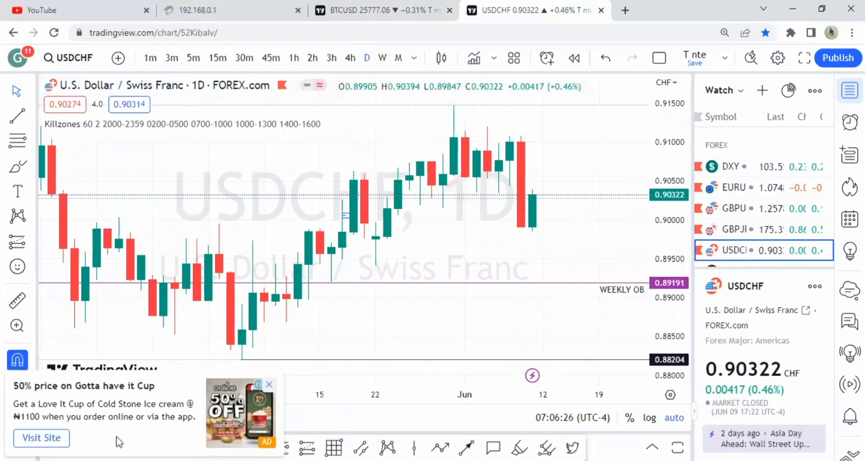
# Step: Dismiss the advert and mark the 31 May '23 high at 0.91476 and the 22 May low at 0.89410 with horizontal rays
pyautogui.click(269, 384)
pyautogui.hotkey('alt', 'h')
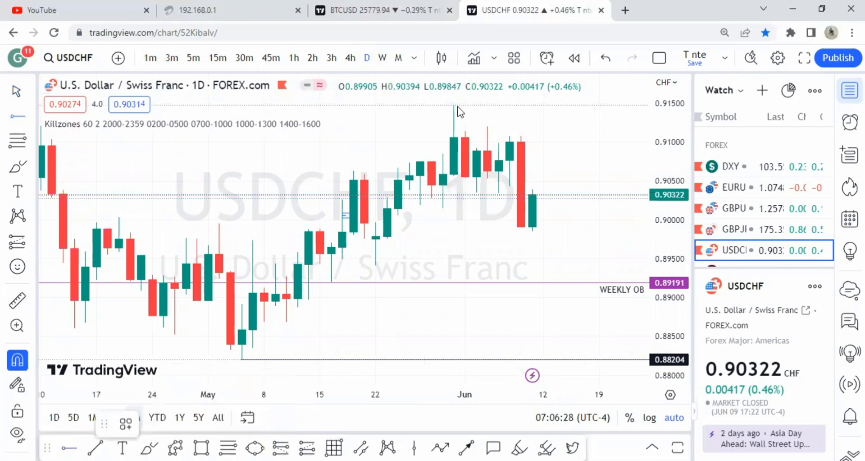
pyautogui.click(454, 105)
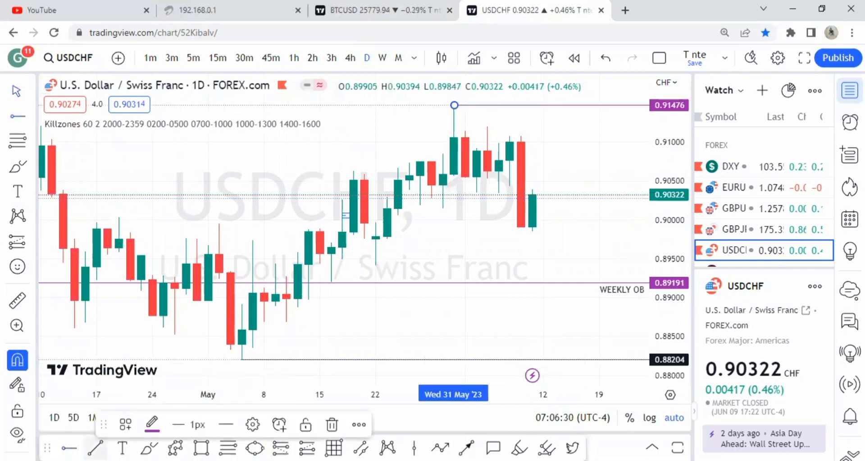
pyautogui.click(410, 261)
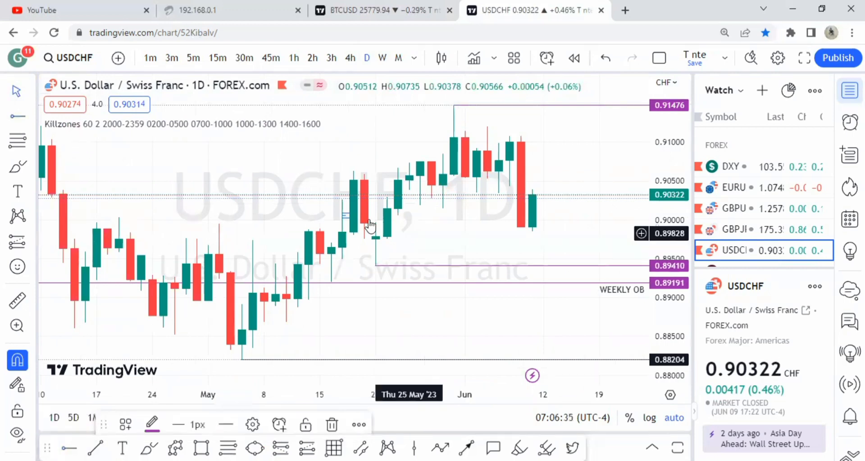
pyautogui.click(377, 262)
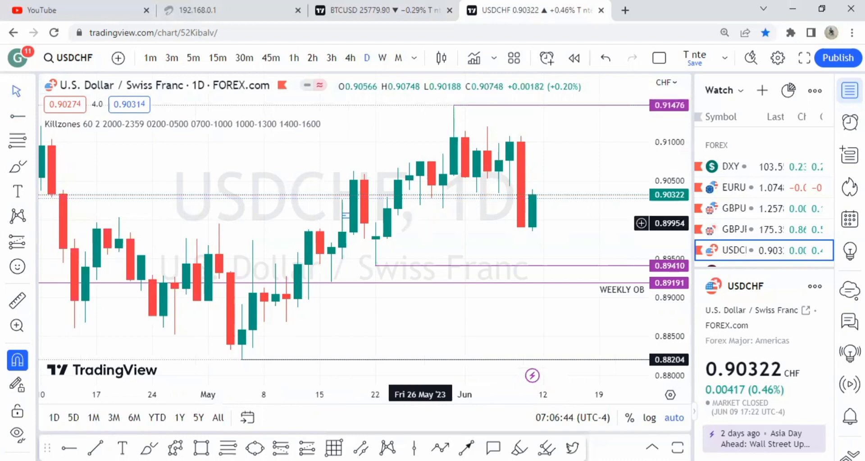
# Step: Mark the daily price gap with a parallel channel between about 0.8997 and 0.9007, from 22 May '23 to just past 9 June
pyautogui.hotkey('alt', 't')
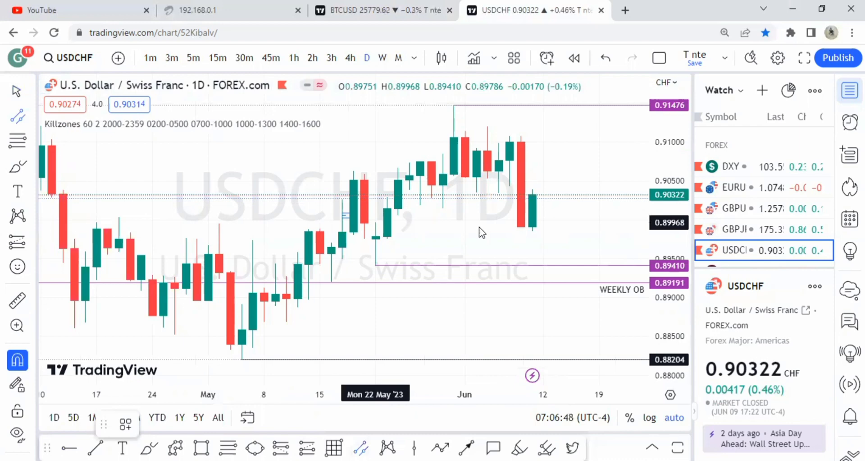
pyautogui.click(376, 223)
pyautogui.click(547, 217)
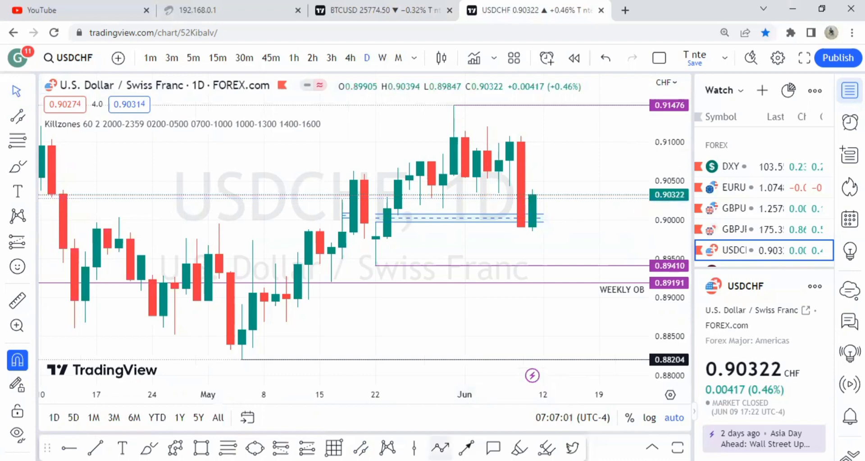
# Step: Place a vertical line on the 9 June '23 daily candle and switch the chart to the 15-minute timeframe
pyautogui.click(414, 447)
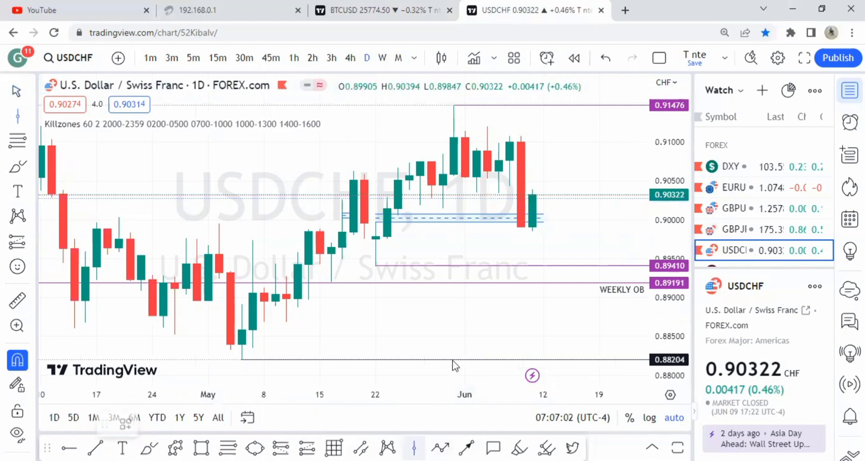
pyautogui.click(531, 221)
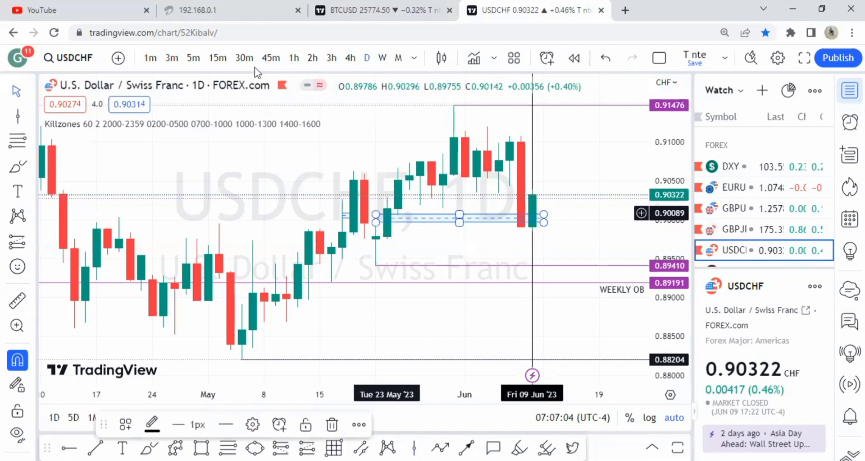
pyautogui.click(224, 68)
pyautogui.click(218, 58)
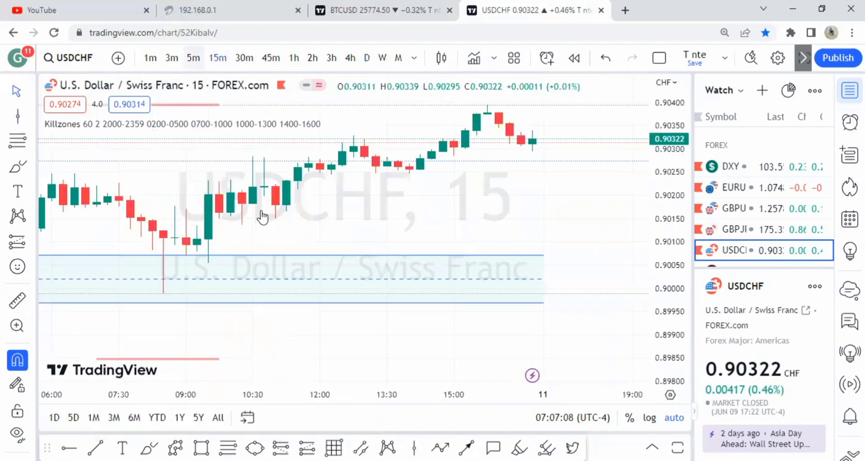
# Step: Examine the 15-minute price action from the vertical line at 8 June '23 17:00 through the 9 June morning, around the daily channel
pyautogui.scroll(-3, 264, 223)
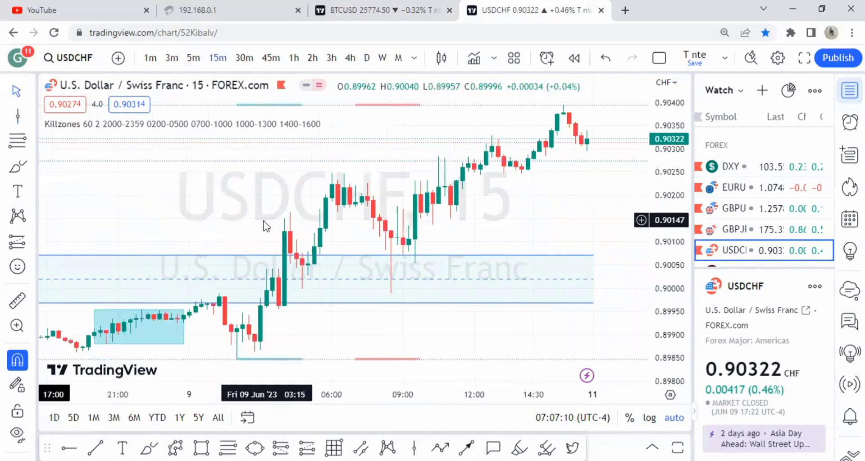
pyautogui.scroll(-1, 279, 273)
pyautogui.scroll(2, 294, 316)
pyautogui.moveTo(310, 321); pyautogui.dragTo(444, 333)
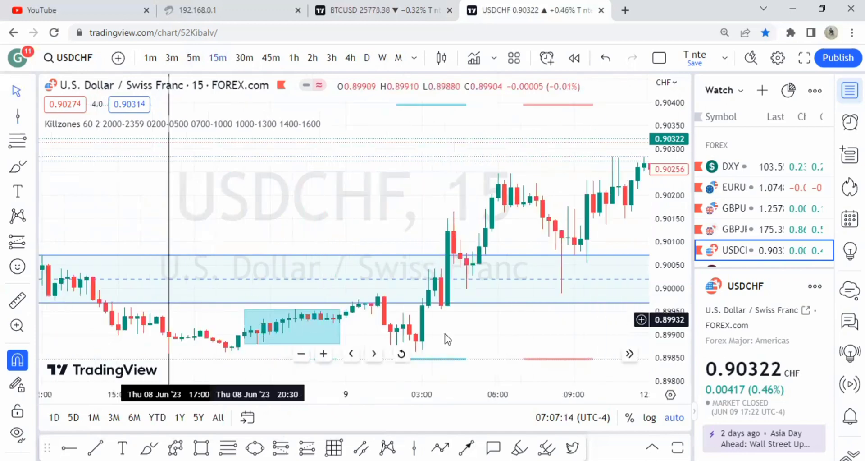
pyautogui.scroll(1, 336, 322)
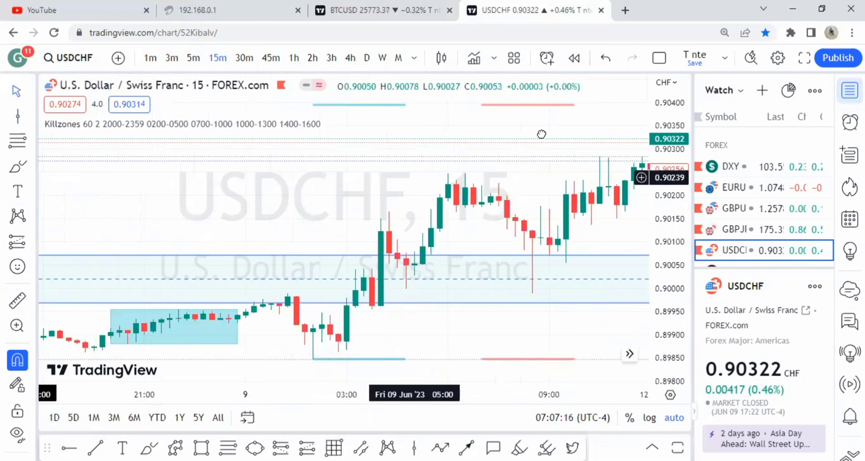
pyautogui.hscroll(-3, 385, 364)
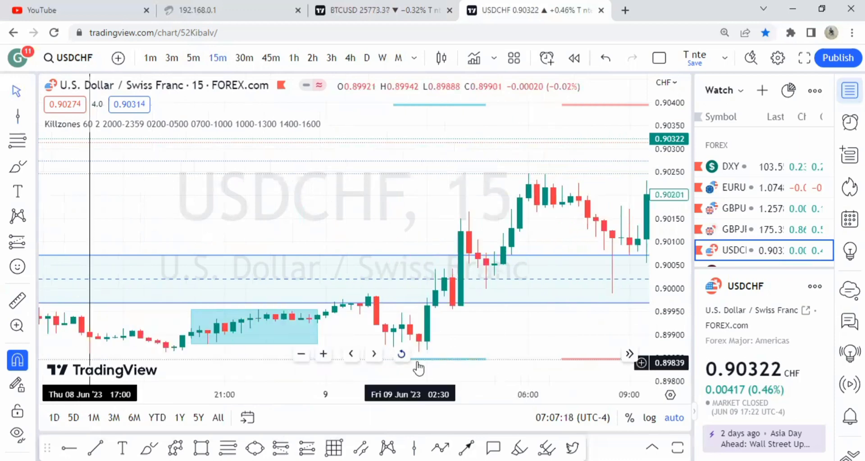
pyautogui.hscroll(-1, 487, 381)
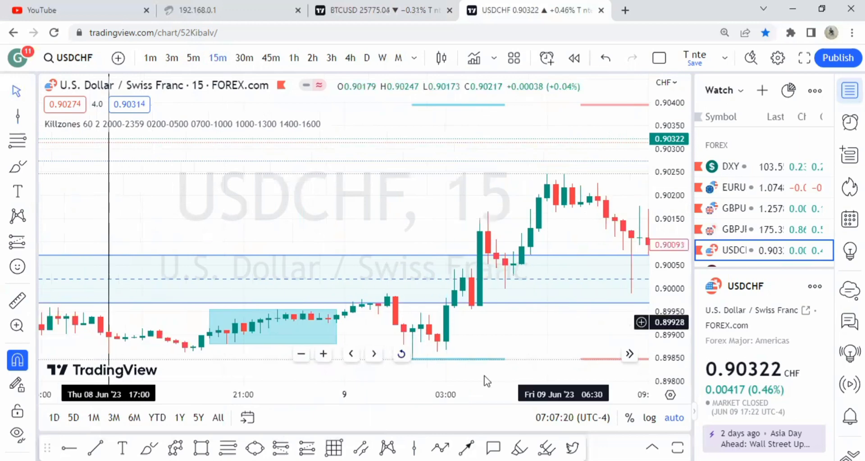
pyautogui.hscroll(-1, 424, 348)
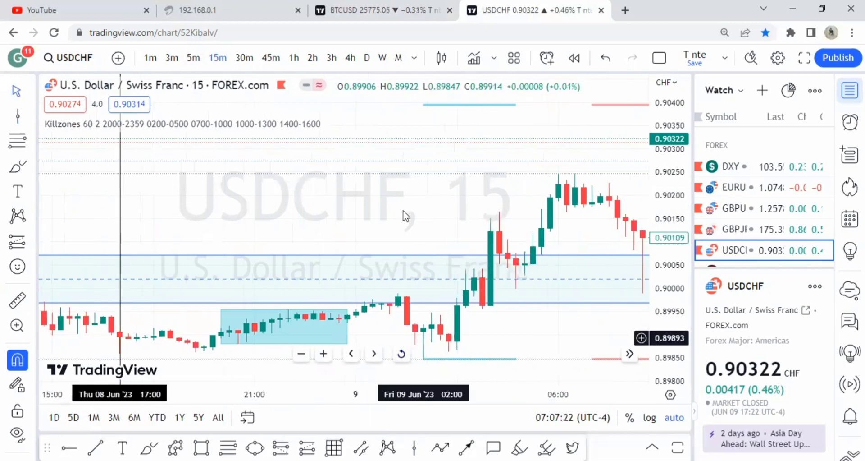
pyautogui.scroll(-1, 397, 220)
pyautogui.scroll(-1, 466, 343)
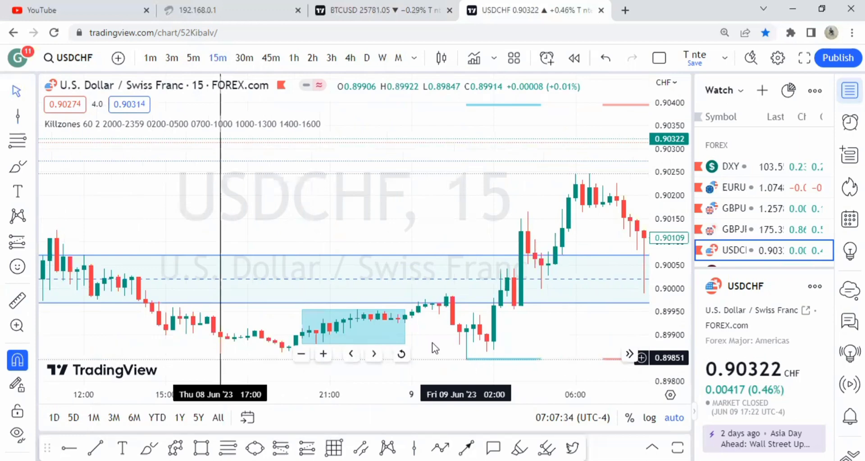
pyautogui.moveTo(366, 336); pyautogui.dragTo(277, 338)
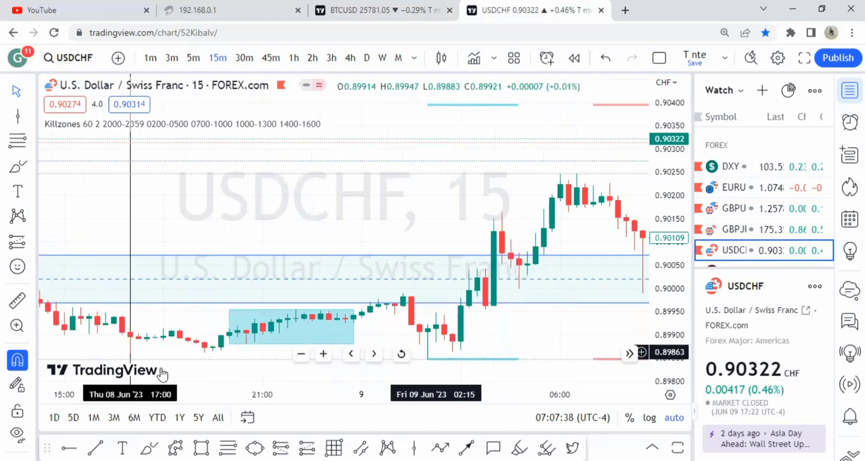
pyautogui.scroll(-2, 327, 362)
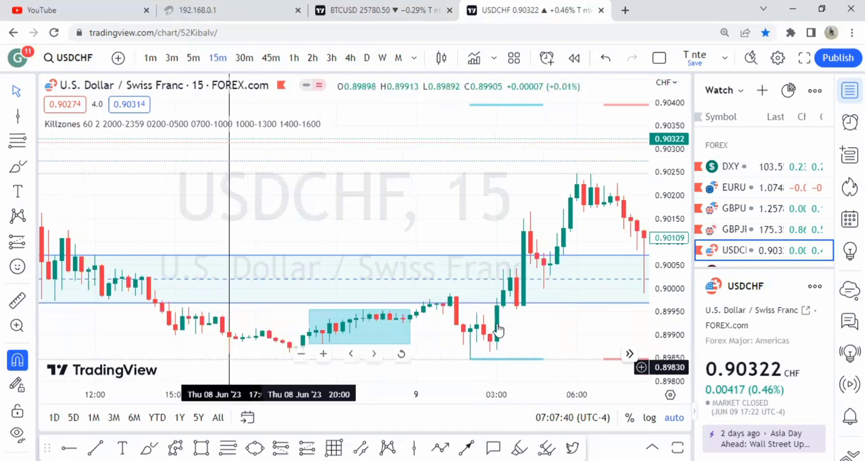
pyautogui.moveTo(362, 196); pyautogui.dragTo(312, 197)
pyautogui.hscroll(2, 275, 202)
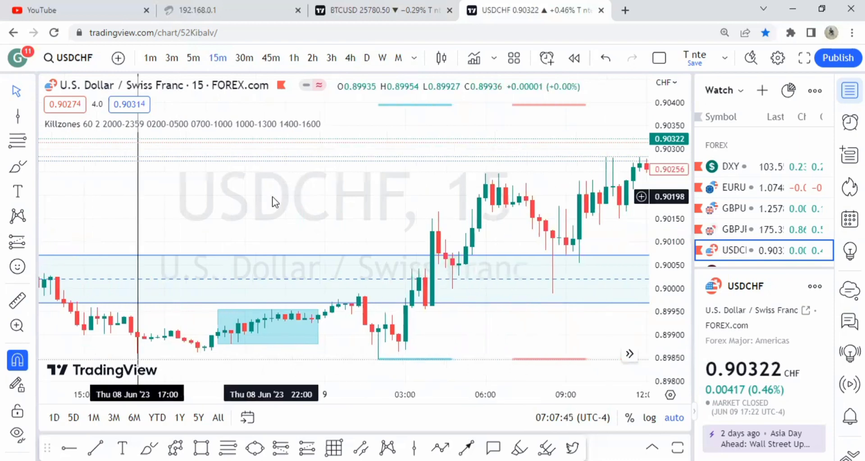
pyautogui.hscroll(-3, 273, 200)
pyautogui.hscroll(5, 372, 351)
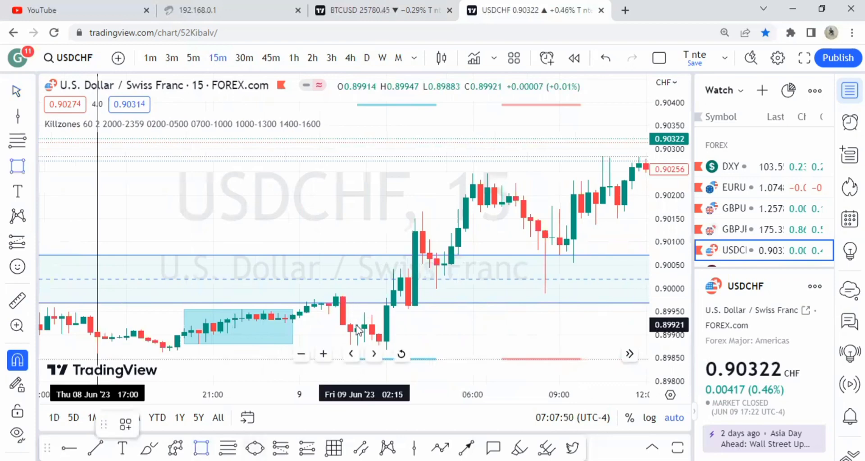
# Step: Draw a rectangle from 0.89922 to 0.89845 over the 9 June '23 lows, starting at 02:00 and ending at 06:45
pyautogui.moveTo(358, 324); pyautogui.dragTo(495, 360)
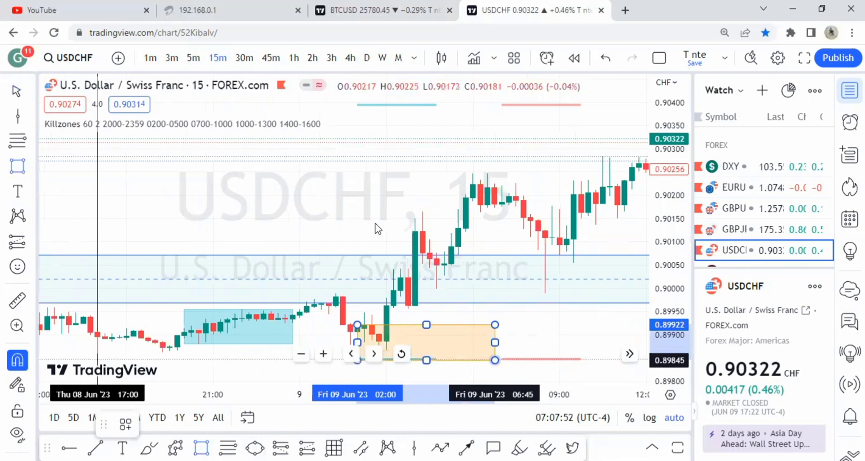
pyautogui.click(362, 212)
pyautogui.scroll(-2, 421, 315)
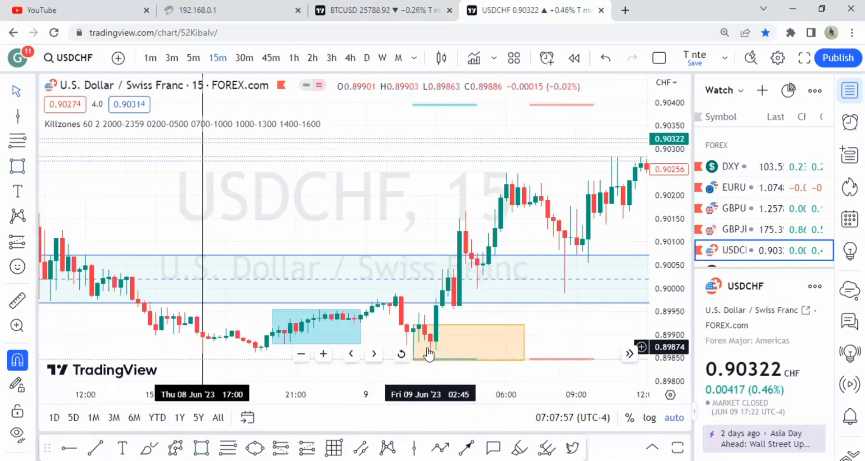
pyautogui.click(413, 355)
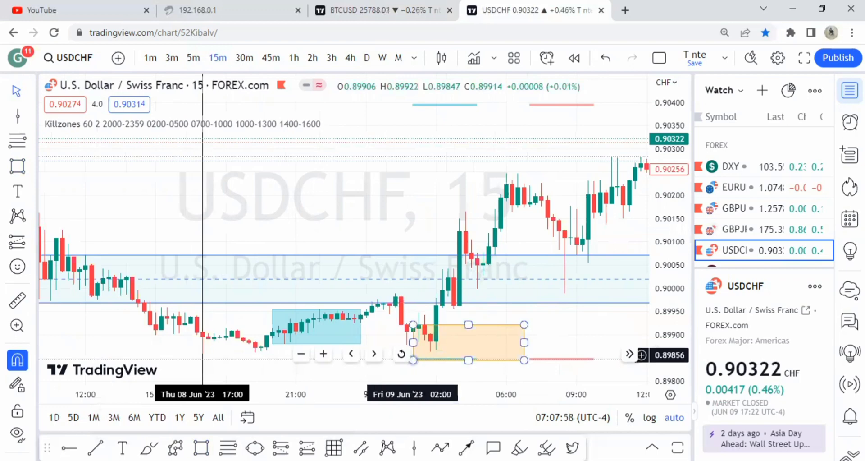
# Step: Draw a short red line with the Arrow tool and move it onto the swing high just before 9 June '23 02:00
pyautogui.click(467, 446)
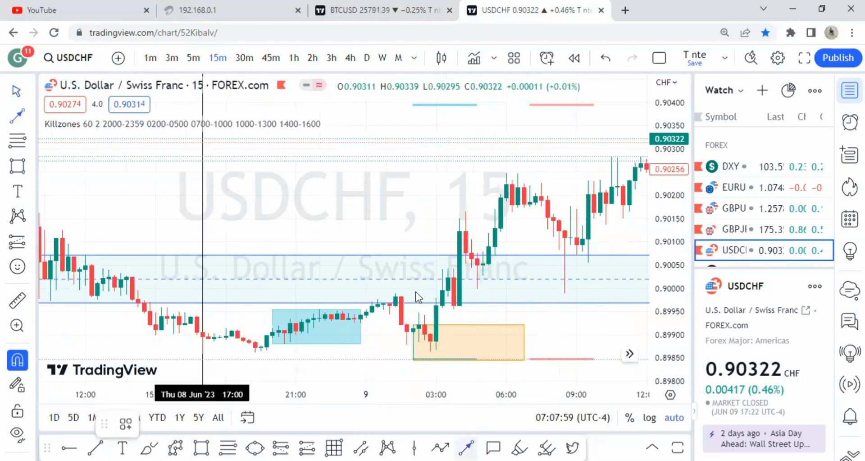
pyautogui.click(436, 305)
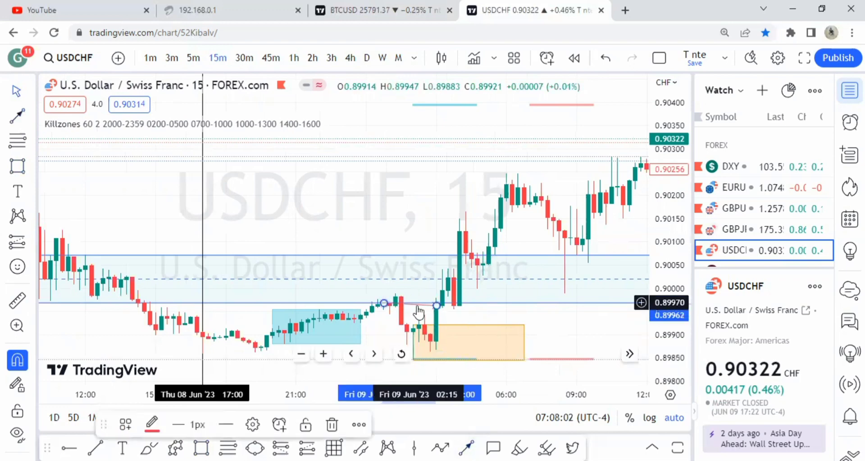
pyautogui.moveTo(417, 302)
pyautogui.mouseDown()
pyautogui.moveTo(443, 300)
pyautogui.moveTo(435, 313)
pyautogui.moveTo(443, 306)
pyautogui.moveTo(442, 335)
pyautogui.moveTo(448, 296)
pyautogui.moveTo(448, 307)
pyautogui.mouseUp()
pyautogui.click(448, 325)
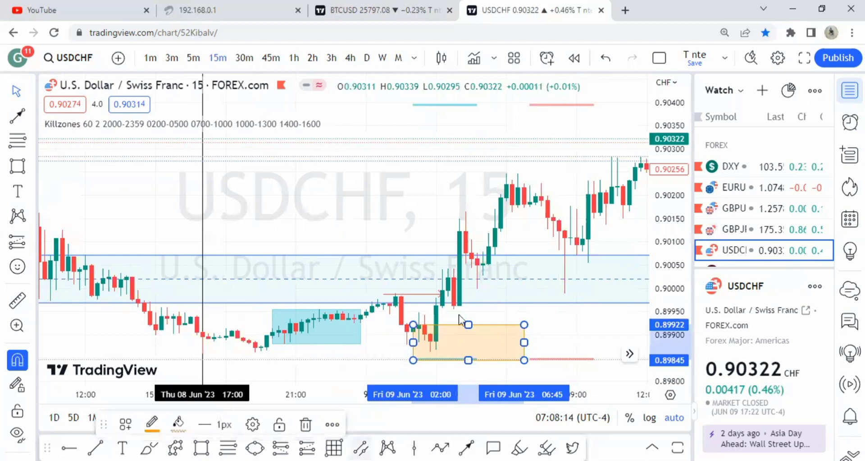
# Step: Draw a parallel channel over the 9 June '23 gap from 0.89957 down to just above 0.89900, spanning 03:15 to 05:30
pyautogui.hotkey('alt', 't')
pyautogui.click(440, 308)
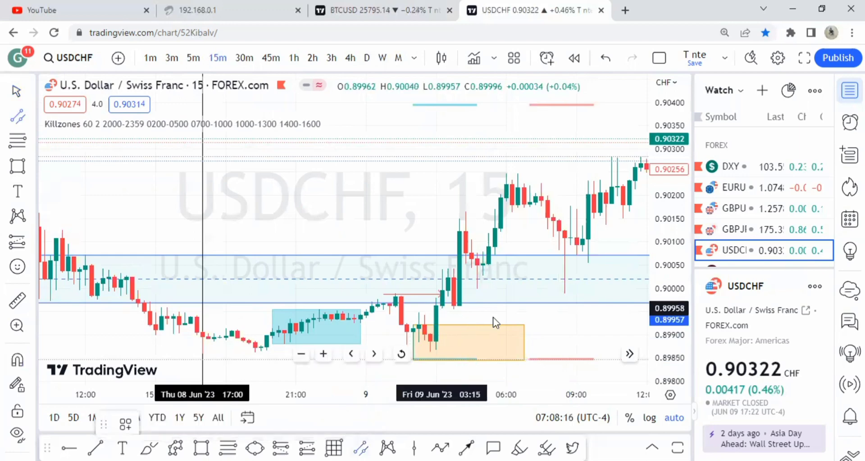
pyautogui.click(495, 307)
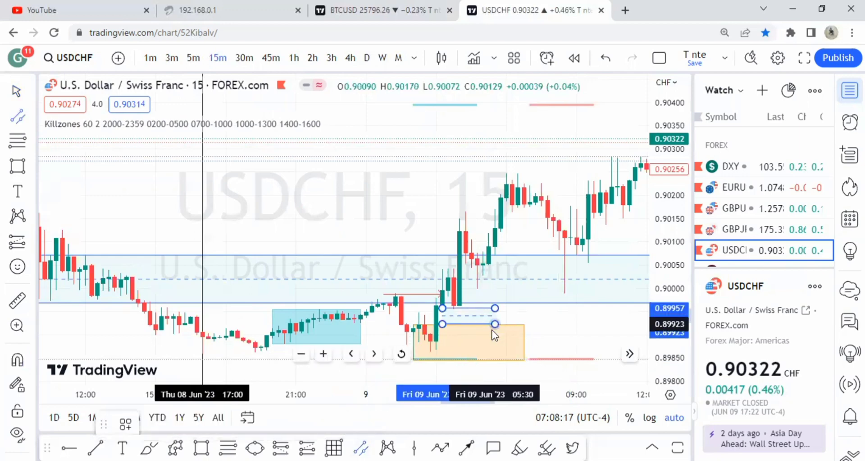
pyautogui.click(395, 343)
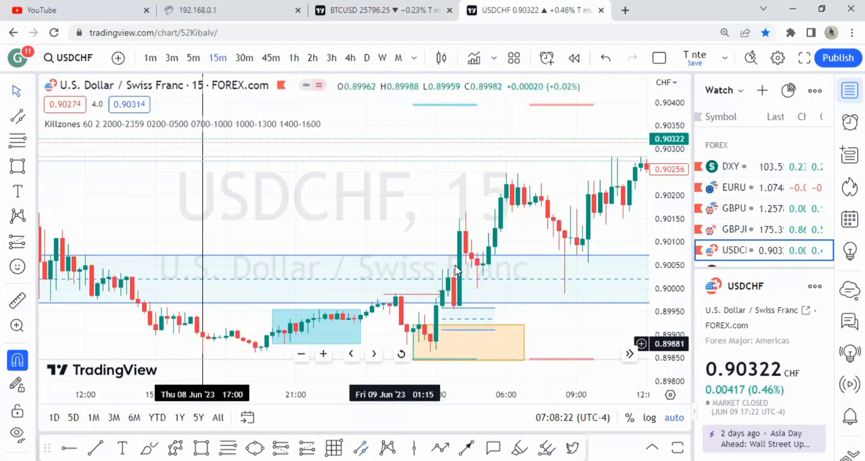
# Step: Draw a rectangle from 0.90042 to 0.89958 over the last red candle before the breakout, extending it to 9 June '23 09:15
pyautogui.click(454, 308)
pyautogui.click(512, 156)
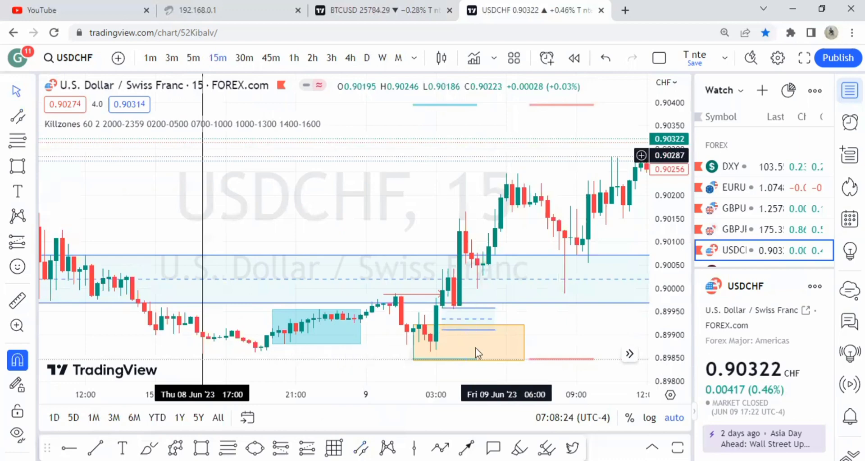
pyautogui.moveTo(358, 201); pyautogui.dragTo(291, 202)
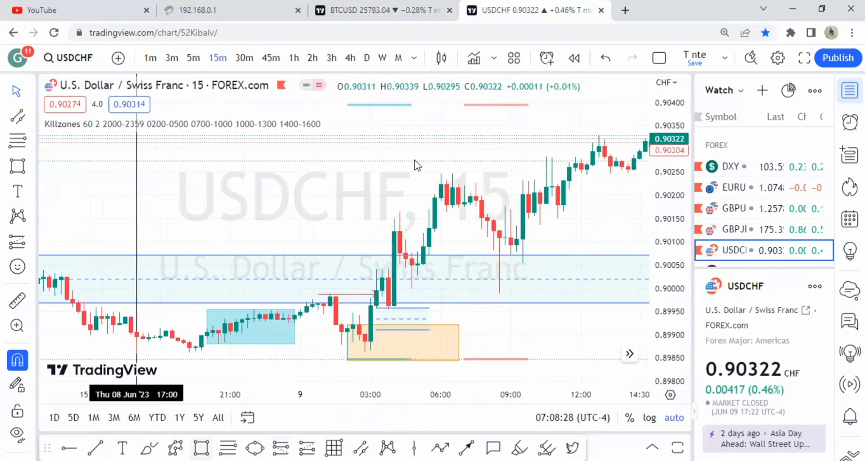
pyautogui.click(390, 266)
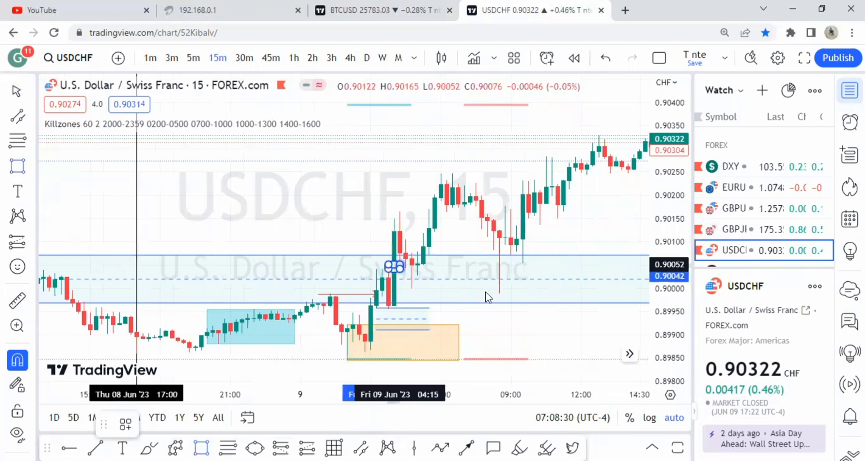
pyautogui.click(516, 308)
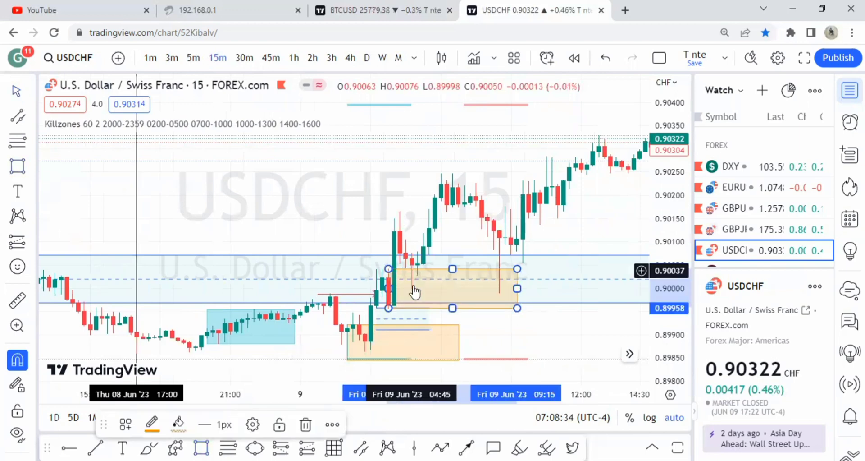
# Step: Delete the upper orange rectangle that sits inside the daily channel
pyautogui.moveTo(415, 160); pyautogui.dragTo(369, 163)
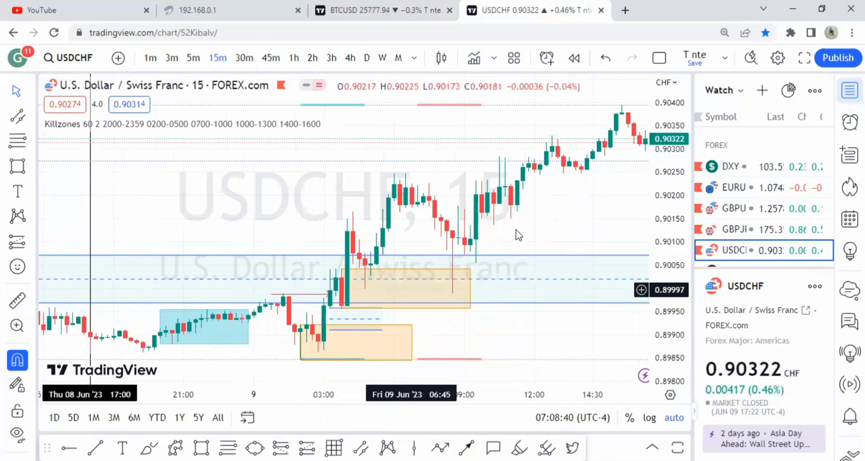
pyautogui.moveTo(508, 232); pyautogui.dragTo(371, 231)
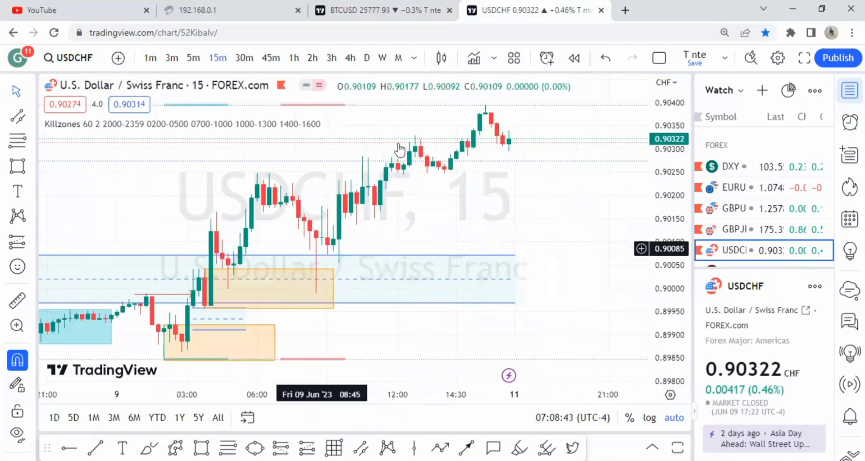
pyautogui.scroll(-2, 434, 217)
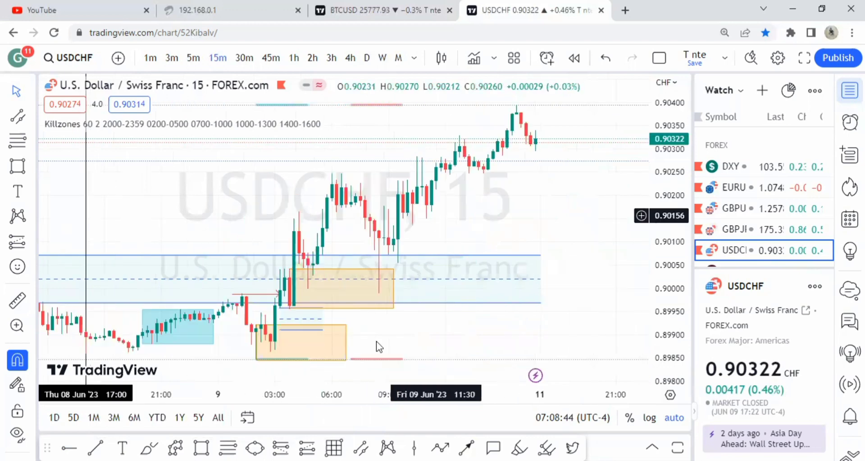
pyautogui.scroll(-1, 400, 316)
pyautogui.click(399, 309)
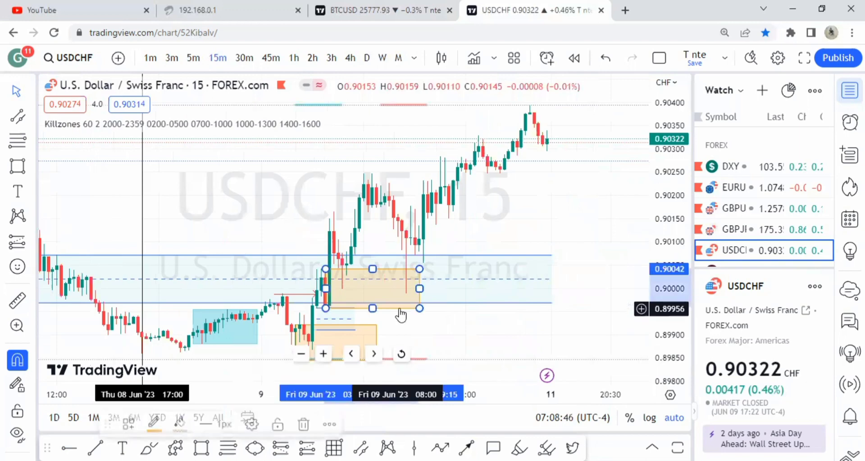
pyautogui.press('Delete')
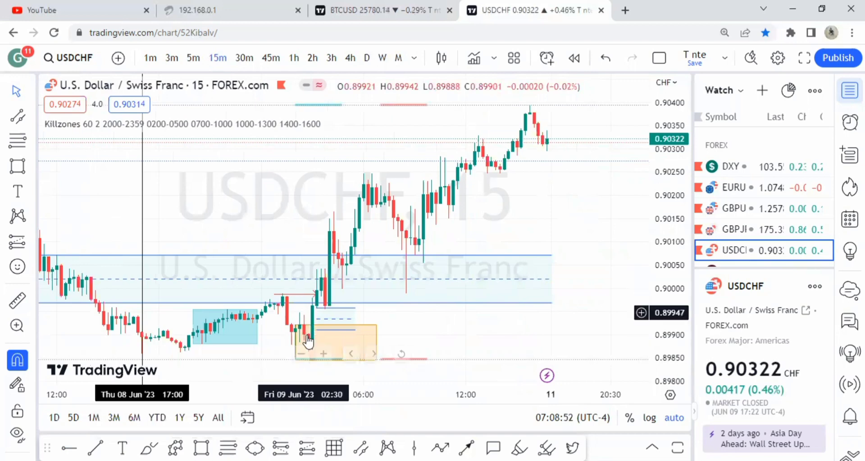
# Step: Switch the chart to the 5-minute timeframe and place a horizontal ray at 0.89864 on the 8 June '23 19:20 low
pyautogui.click(193, 57)
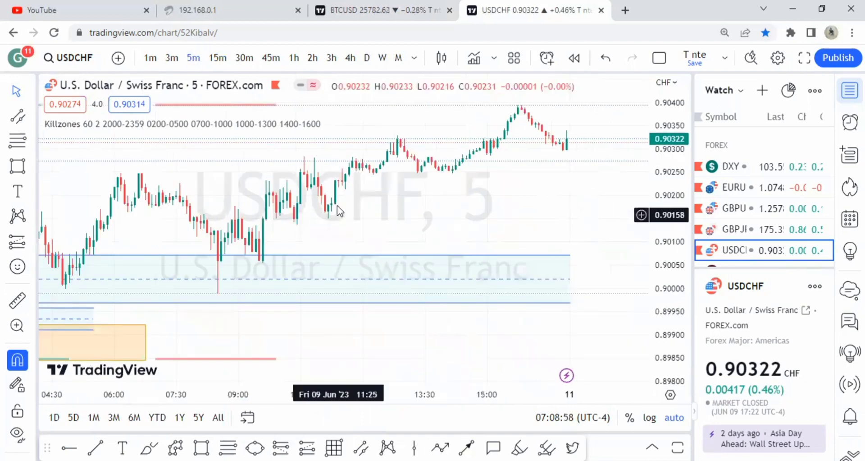
pyautogui.scroll(-6, 338, 207)
pyautogui.moveTo(527, 236); pyautogui.dragTo(637, 212)
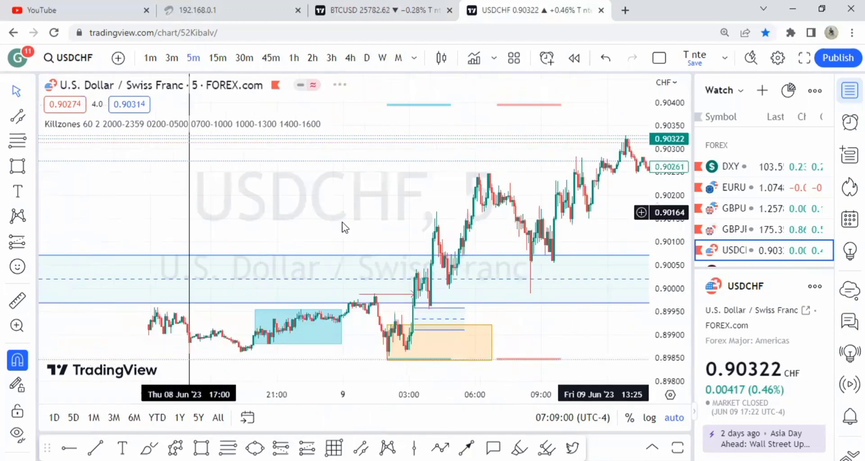
pyautogui.scroll(1, 255, 224)
pyautogui.scroll(3, 470, 213)
pyautogui.moveTo(213, 217); pyautogui.dragTo(477, 212)
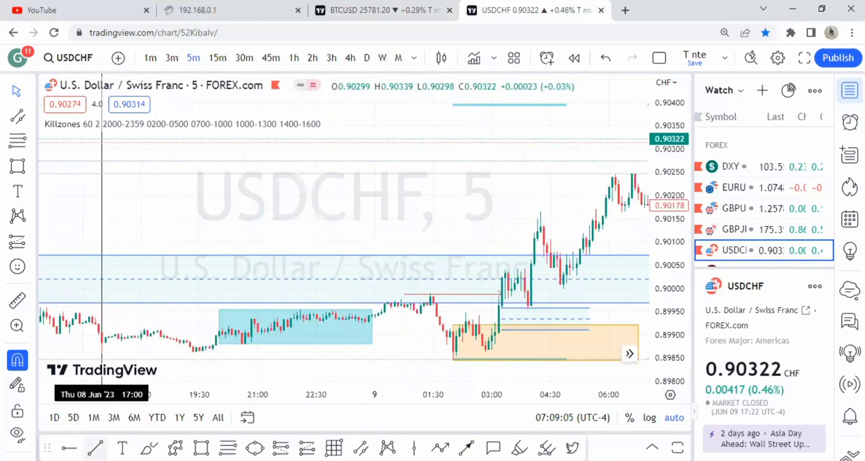
pyautogui.hotkey('alt', 'j')
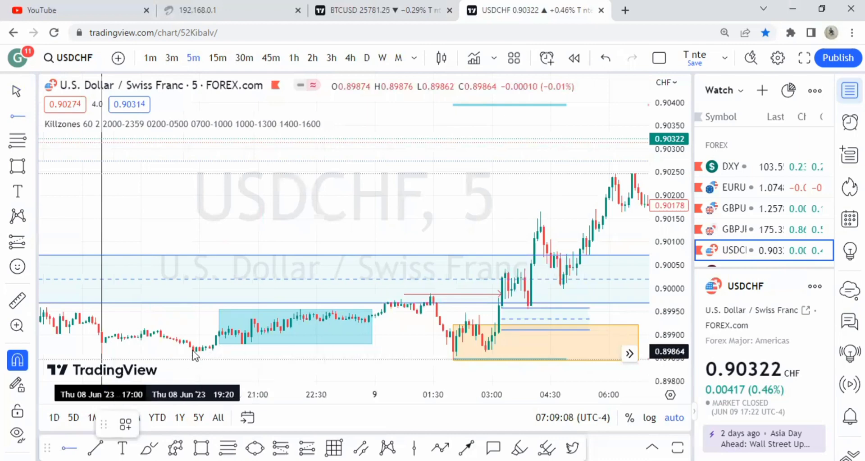
pyautogui.click(192, 350)
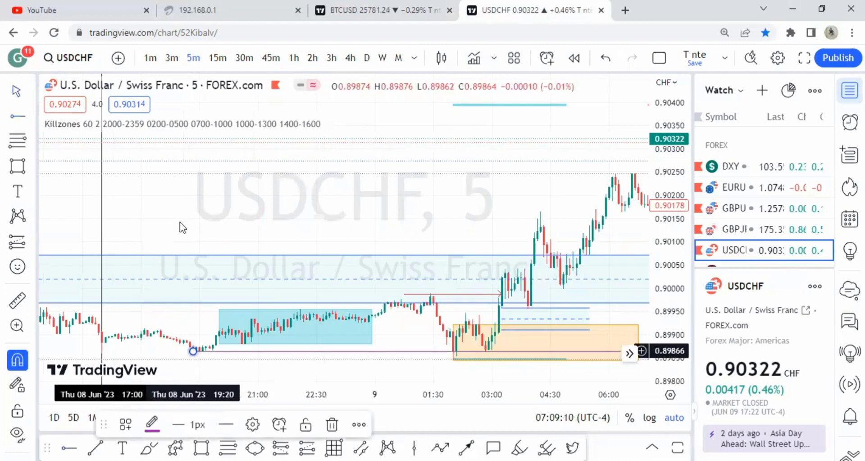
# Step: Resize the orange order-block rectangle to start at 9 June '23 02:00 with its upper edge just above 0.89900
pyautogui.scroll(-1, 180, 331)
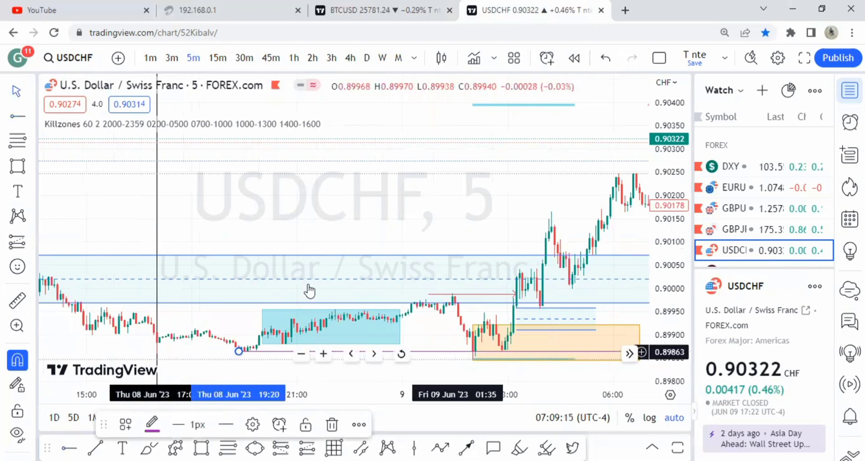
pyautogui.scroll(1, 294, 209)
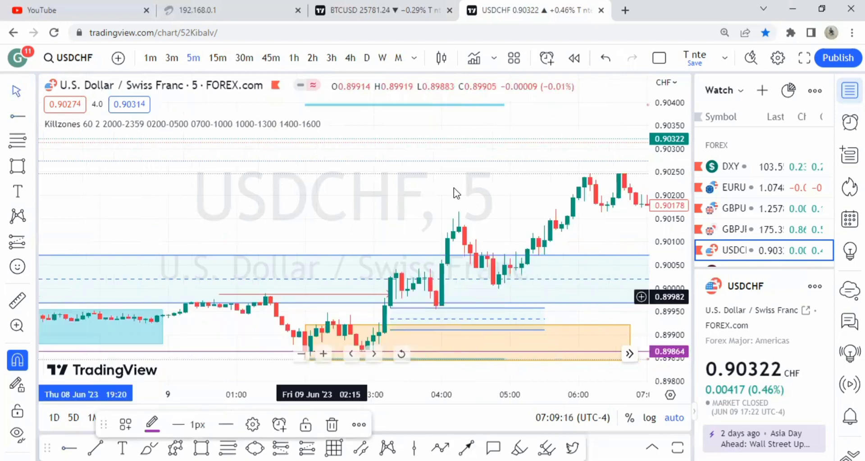
pyautogui.moveTo(541, 212); pyautogui.dragTo(760, 126)
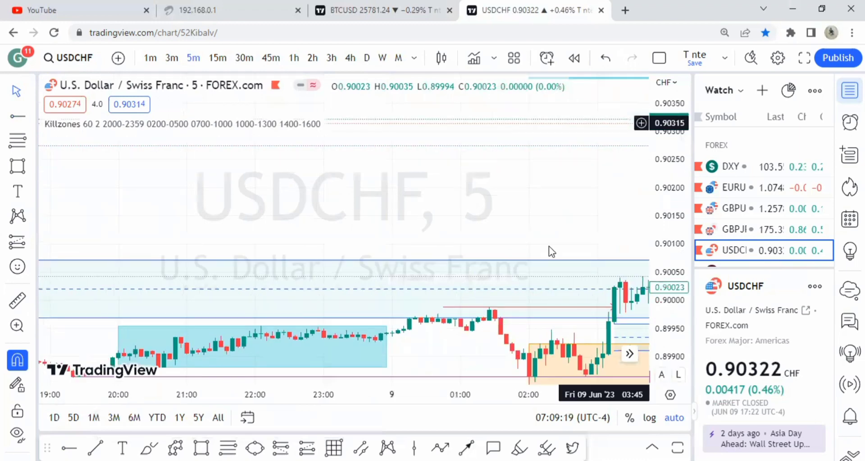
pyautogui.moveTo(438, 203); pyautogui.dragTo(345, 81)
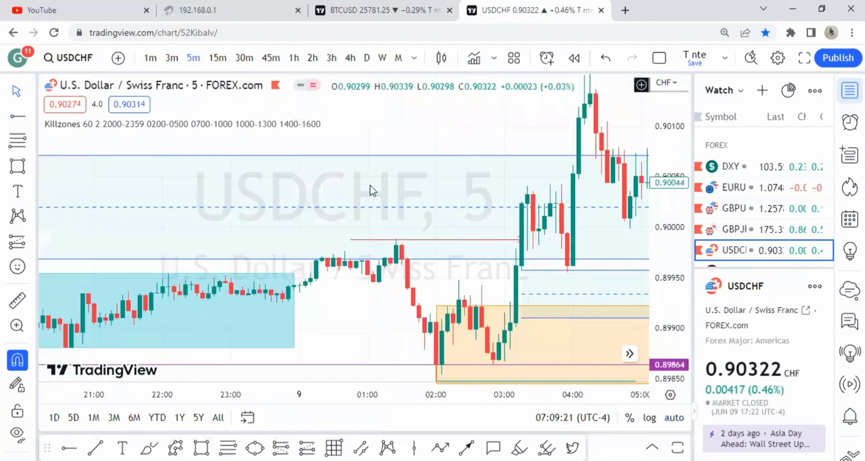
pyautogui.moveTo(426, 299)
pyautogui.mouseDown()
pyautogui.moveTo(386, 274)
pyautogui.moveTo(392, 311)
pyautogui.mouseUp()
pyautogui.click(403, 283)
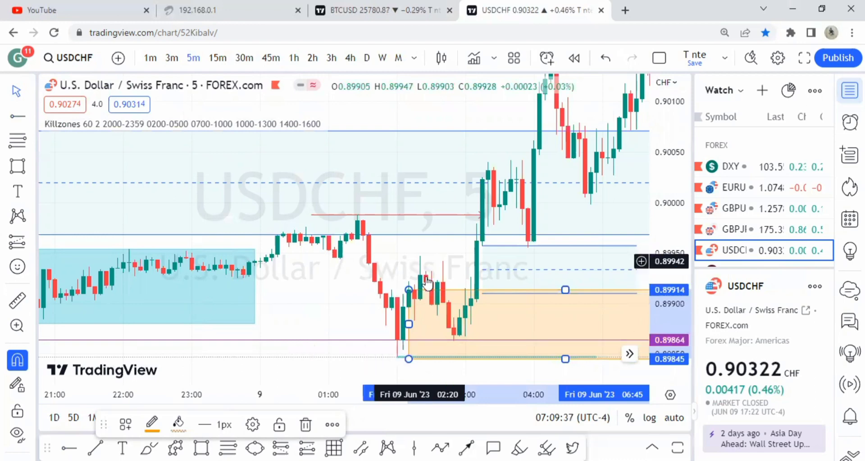
pyautogui.moveTo(407, 289); pyautogui.dragTo(391, 299)
pyautogui.click(392, 242)
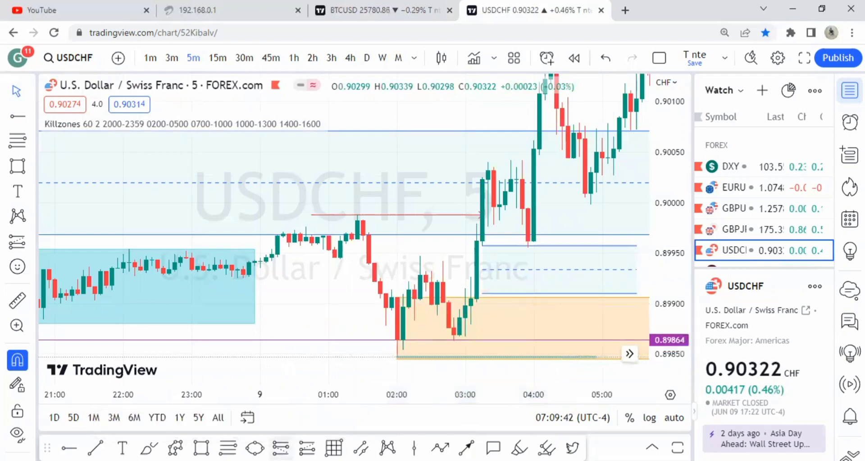
# Step: Place a long position at the order block with entry 0.89912 and stop 0.89847, and extend its target to 0.90246
pyautogui.click(424, 297)
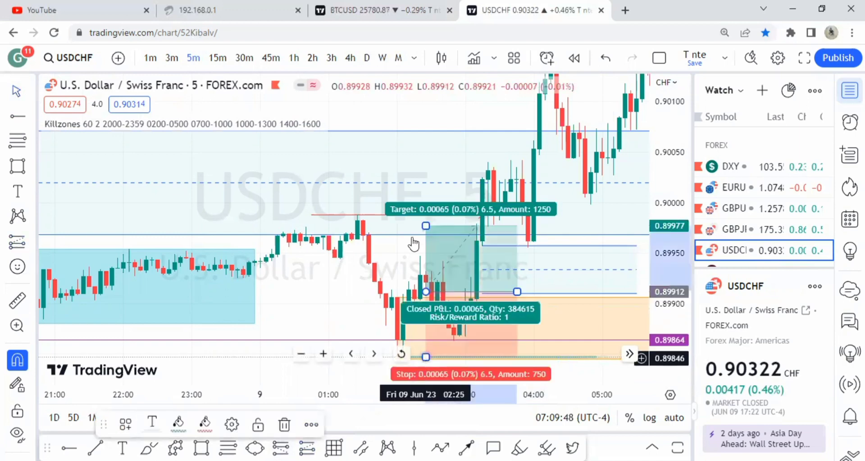
pyautogui.scroll(-1, 399, 158)
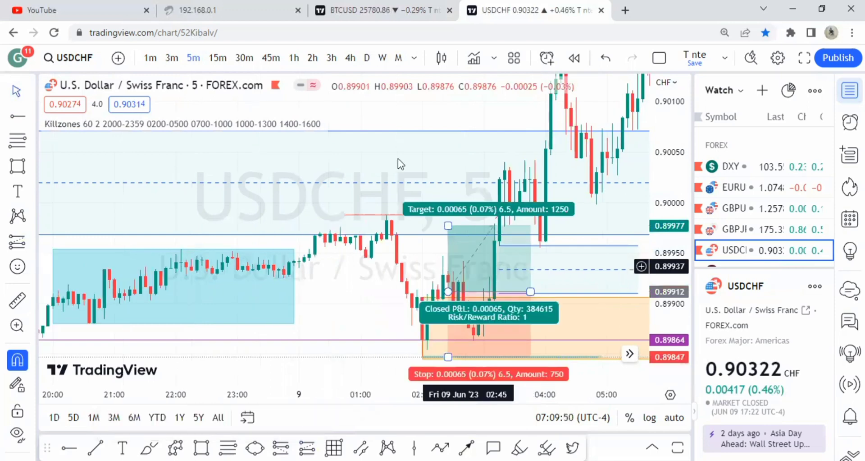
pyautogui.moveTo(402, 125); pyautogui.dragTo(239, 199)
pyautogui.moveTo(177, 220); pyautogui.dragTo(181, 218)
pyautogui.scroll(-2, 205, 232)
pyautogui.moveTo(683, 256); pyautogui.dragTo(678, 315)
pyautogui.moveTo(334, 283); pyautogui.dragTo(342, 101)
pyautogui.click(269, 201)
pyautogui.scroll(-3, 269, 177)
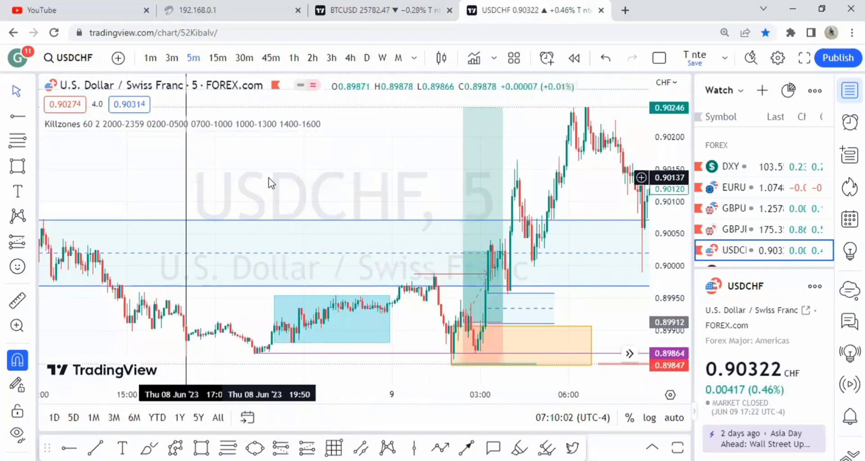
# Step: Place a horizontal ray at 0.90127 from the 8 June '23 swing high near 10:55
pyautogui.scroll(-2, 274, 197)
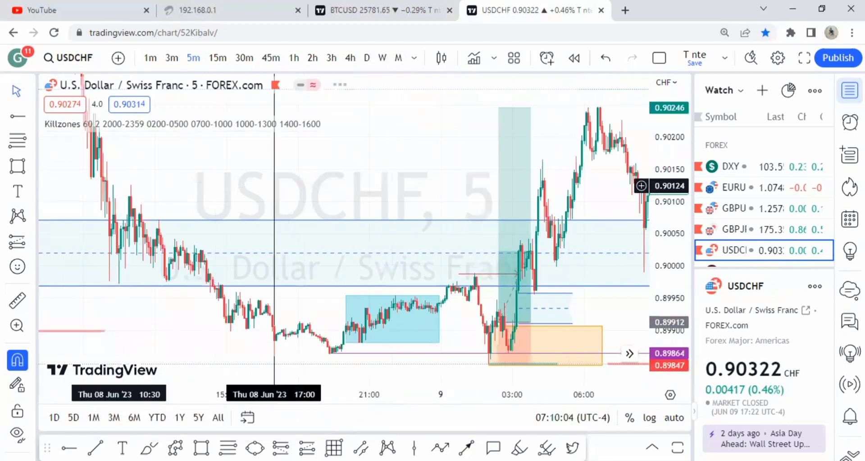
pyautogui.click(69, 447)
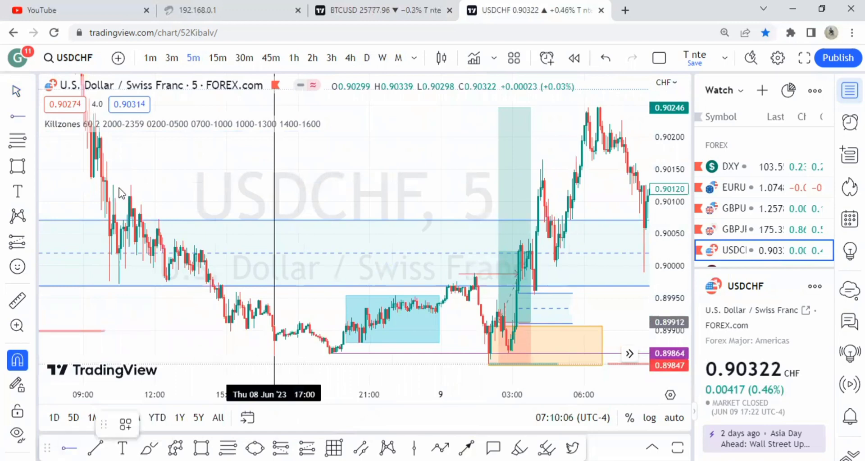
pyautogui.click(111, 184)
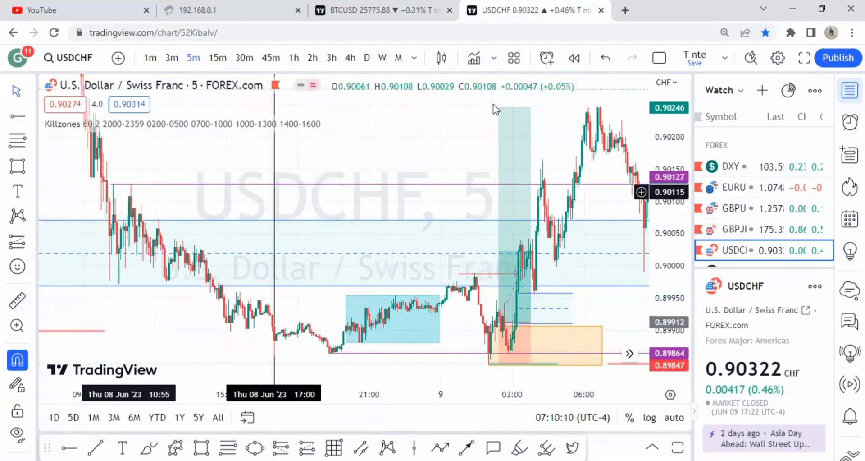
# Step: Try the long position's target at 0.89990 near the red line and at 0.90127 on the upper purple ray
pyautogui.moveTo(497, 106); pyautogui.dragTo(488, 271)
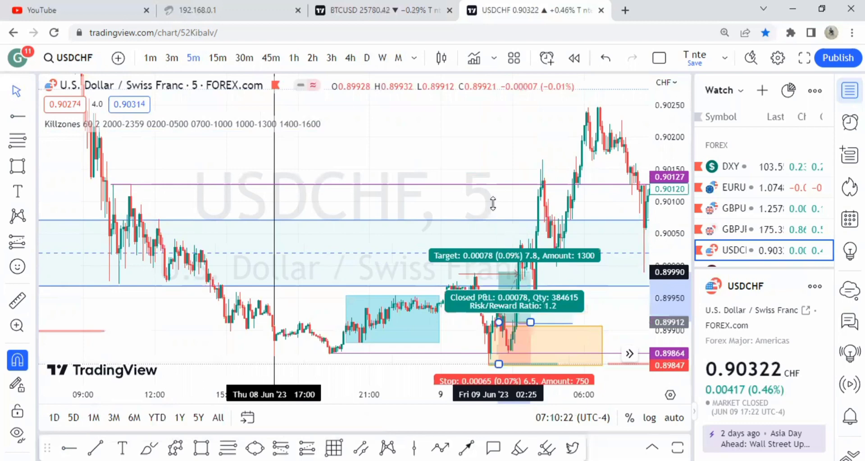
pyautogui.moveTo(469, 189); pyautogui.dragTo(468, 184)
pyautogui.click(110, 184)
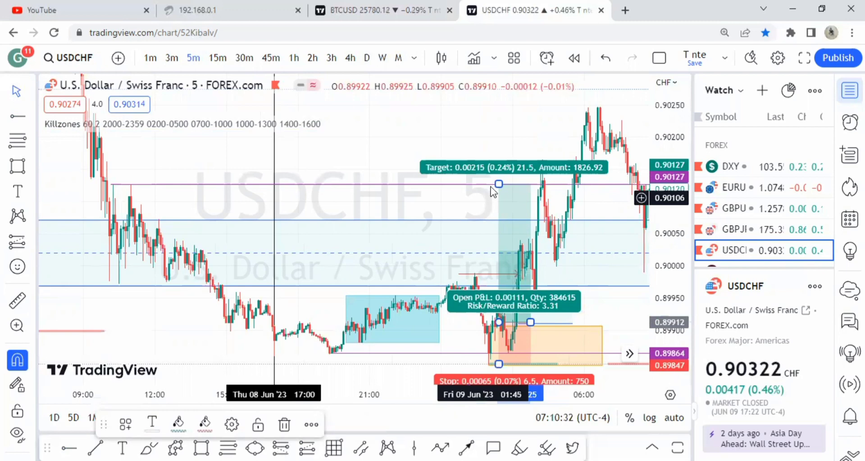
# Step: Raise the long position's target to the 0.90246 swing high and on to 0.90393 near the 9 June '23 high
pyautogui.moveTo(498, 183)
pyautogui.mouseDown()
pyautogui.moveTo(492, 107)
pyautogui.moveTo(201, 133)
pyautogui.mouseUp()
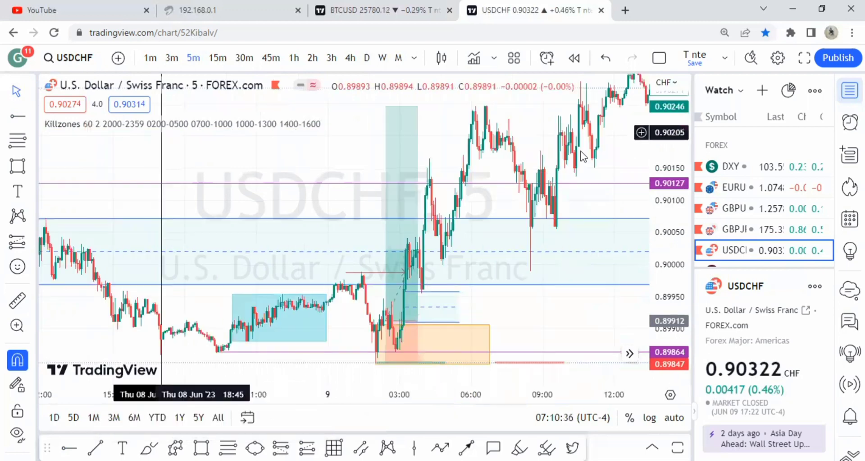
pyautogui.moveTo(661, 181); pyautogui.dragTo(658, 245)
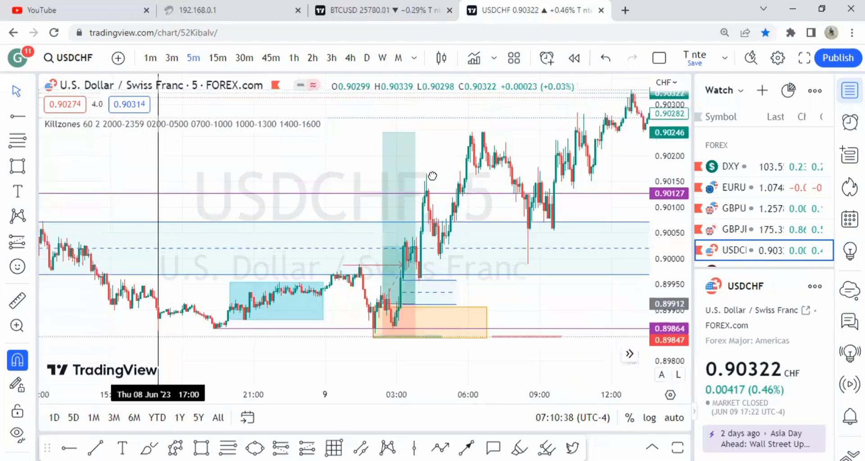
pyautogui.hscroll(5, 293, 167)
pyautogui.click(257, 163)
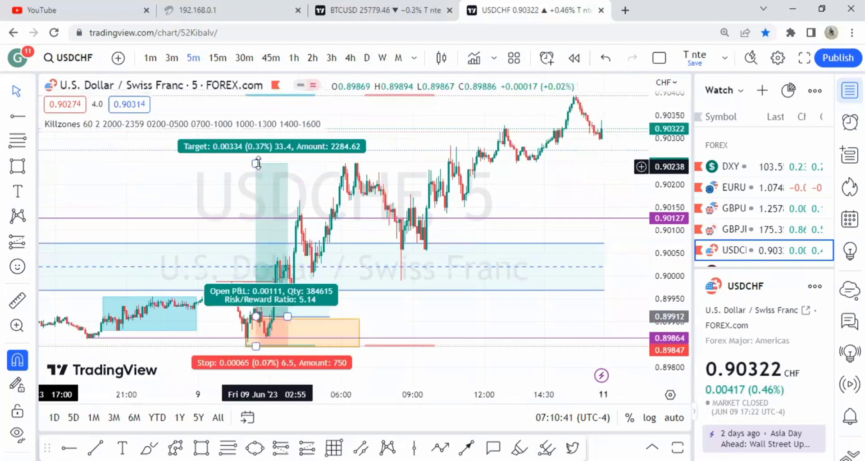
pyautogui.moveTo(256, 163); pyautogui.dragTo(269, 96)
pyautogui.click(347, 198)
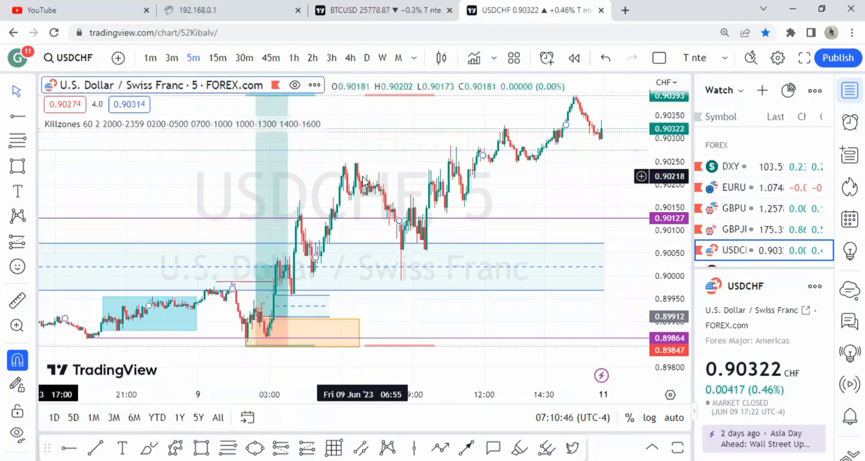